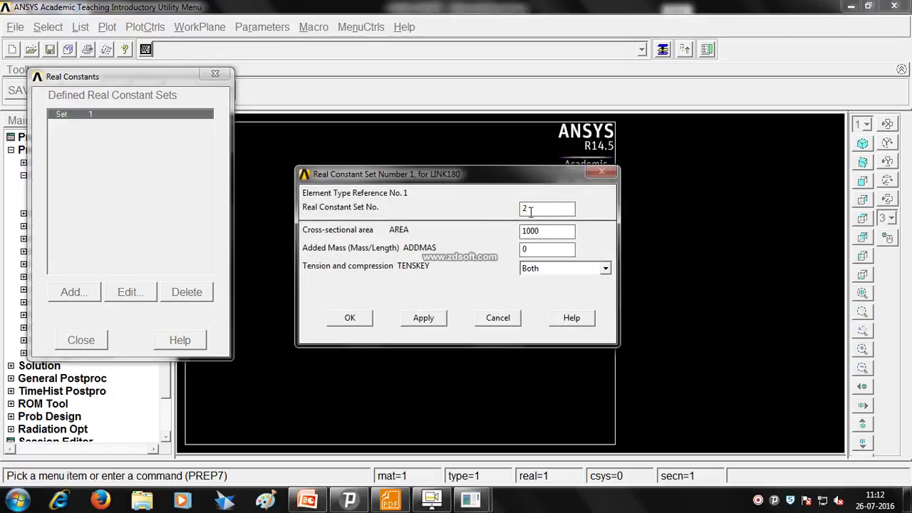
Define real constant set 2 for the LINK180 element with a cross-sectional area of 500.
drag(545, 230, 490, 234)
text(5)
click(350, 318)
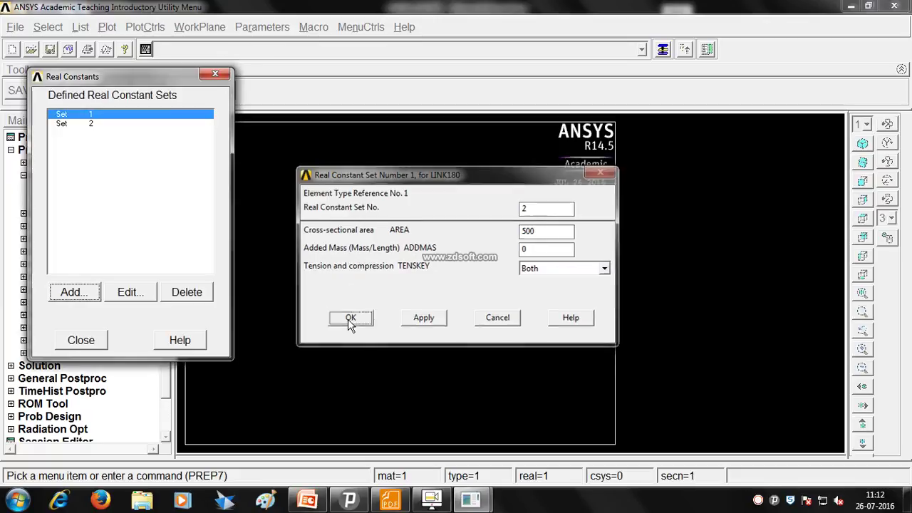
click(80, 341)
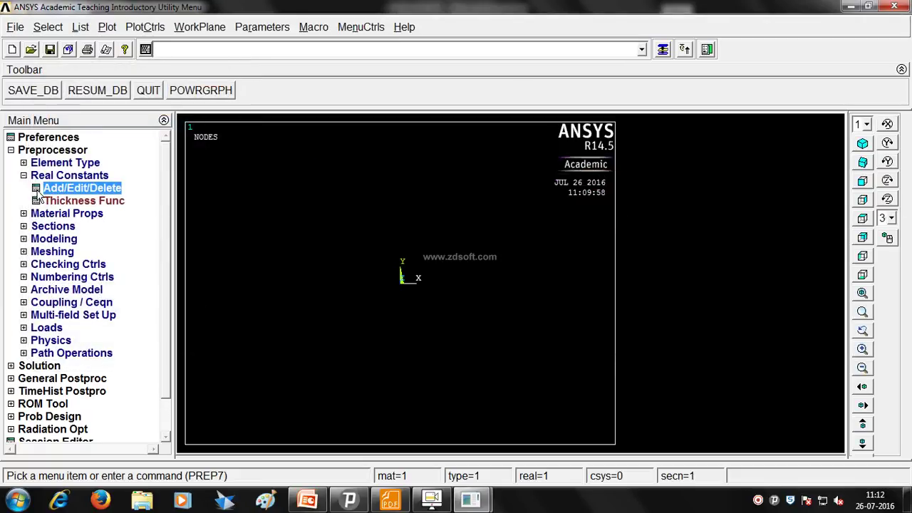
Define a structural linear elastic isotropic material for material number 1 with EX 2e5 and PRXY 0.3.
click(84, 216)
click(89, 240)
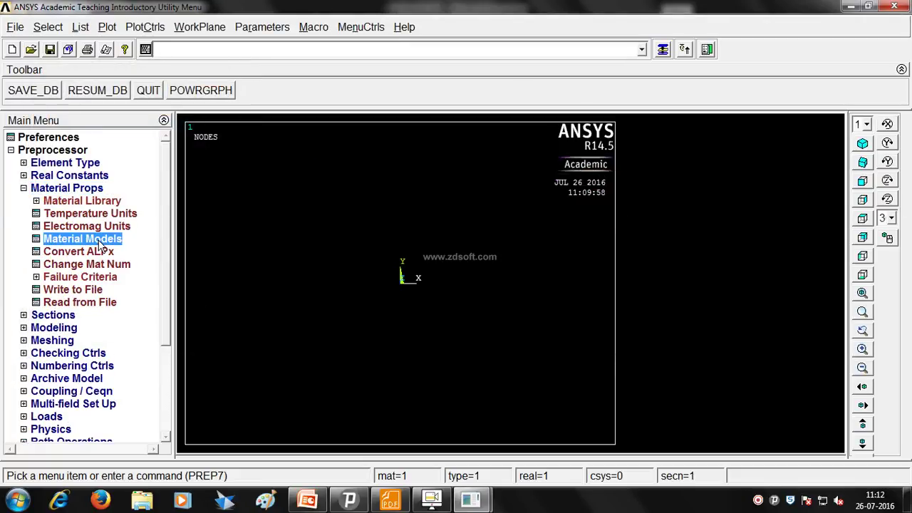
double_click(480, 226)
double_click(494, 240)
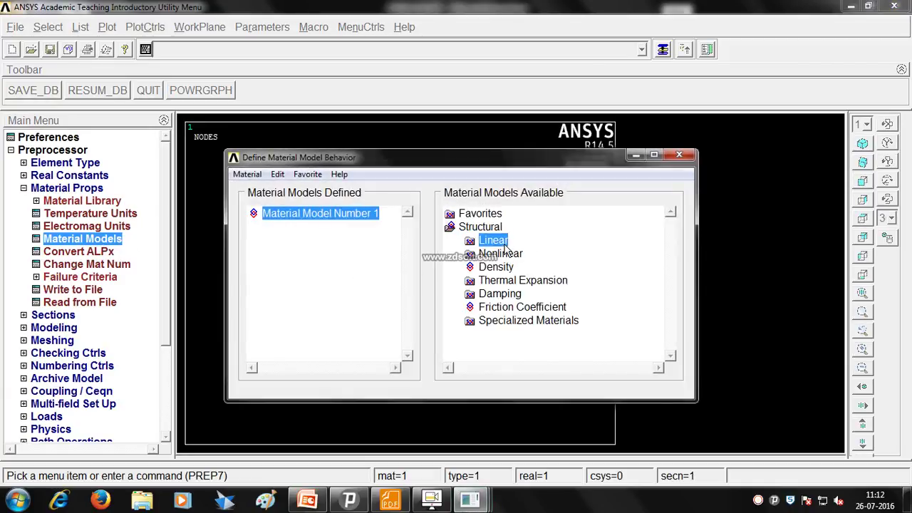
double_click(514, 255)
double_click(519, 265)
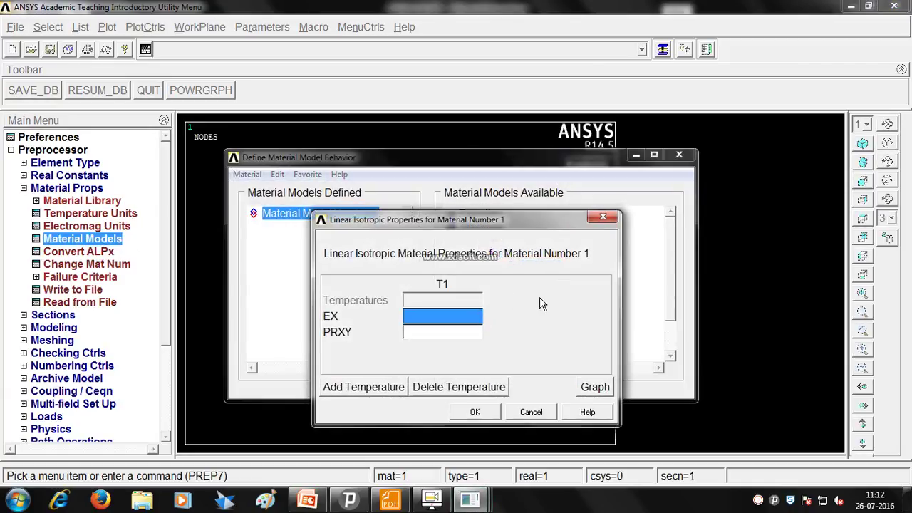
text(2e5)
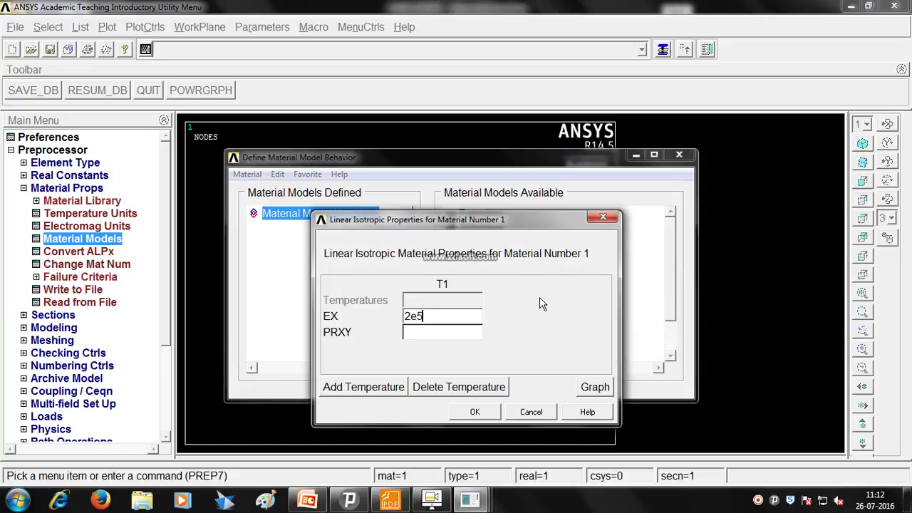
key(Tab)
text(0.3)
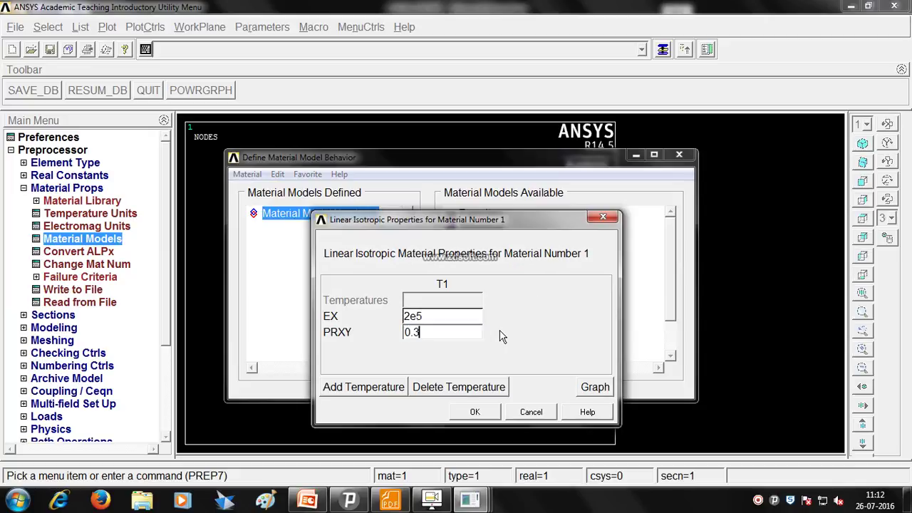
click(474, 414)
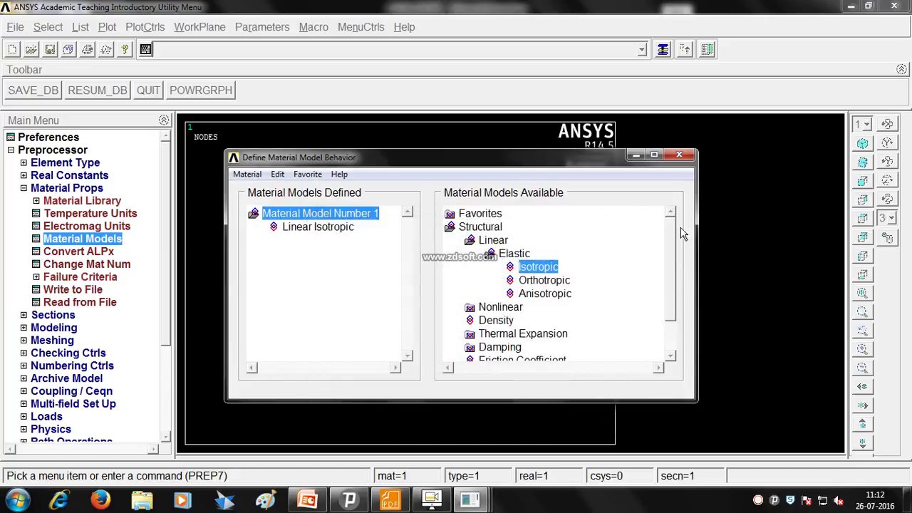
click(679, 154)
click(24, 188)
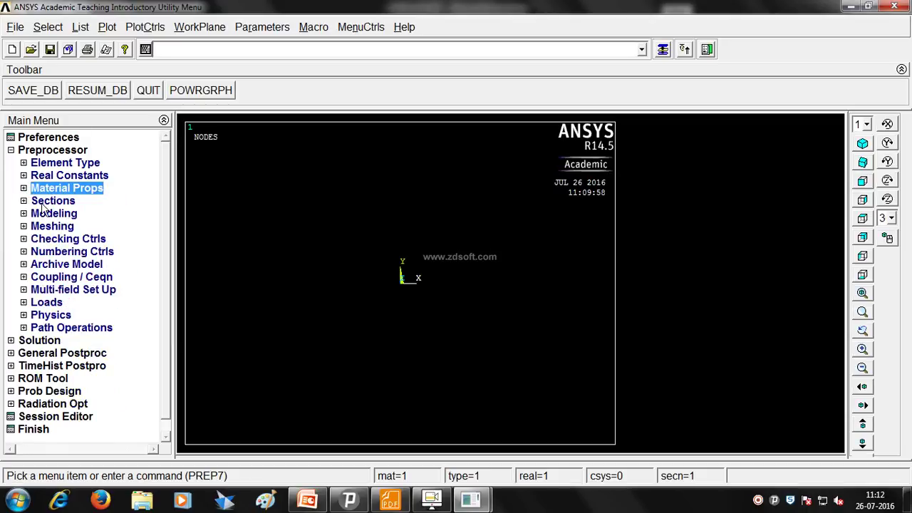
Create the first node at the origin of the active coordinate system, leaving its coordinates blank.
click(51, 214)
click(57, 226)
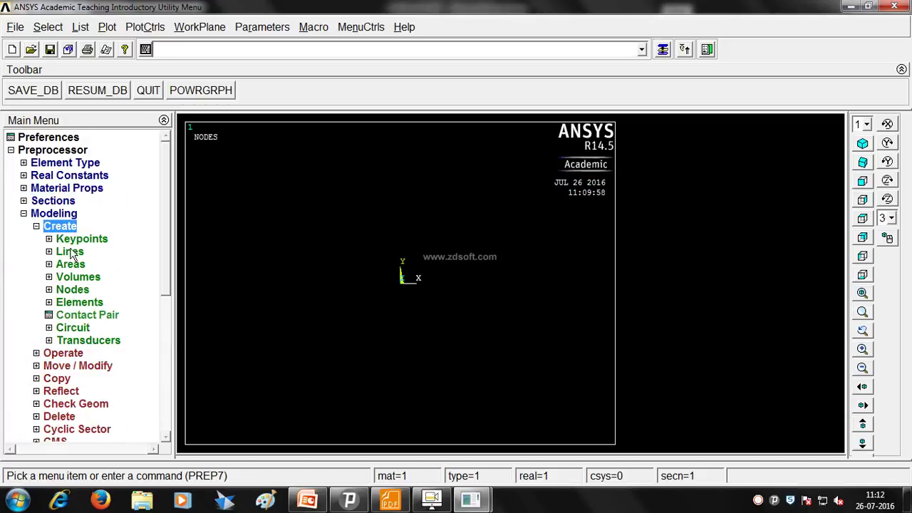
click(72, 289)
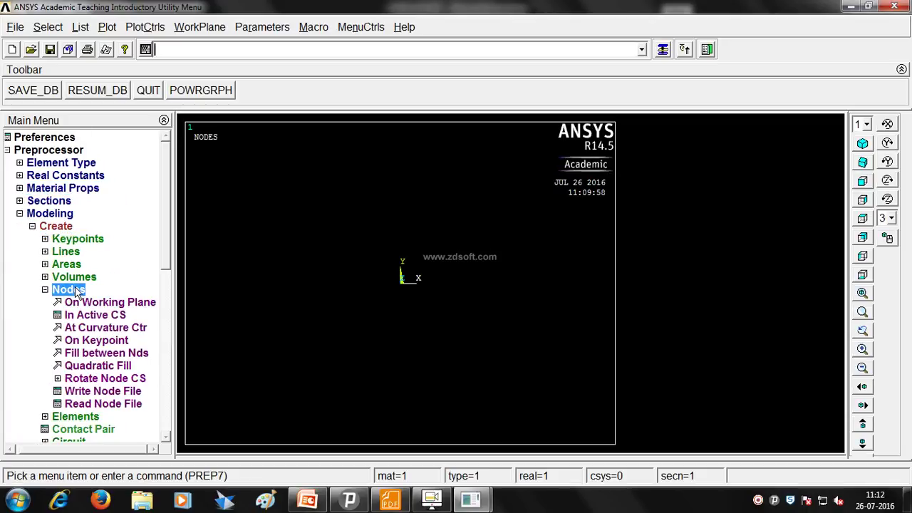
click(114, 317)
click(416, 306)
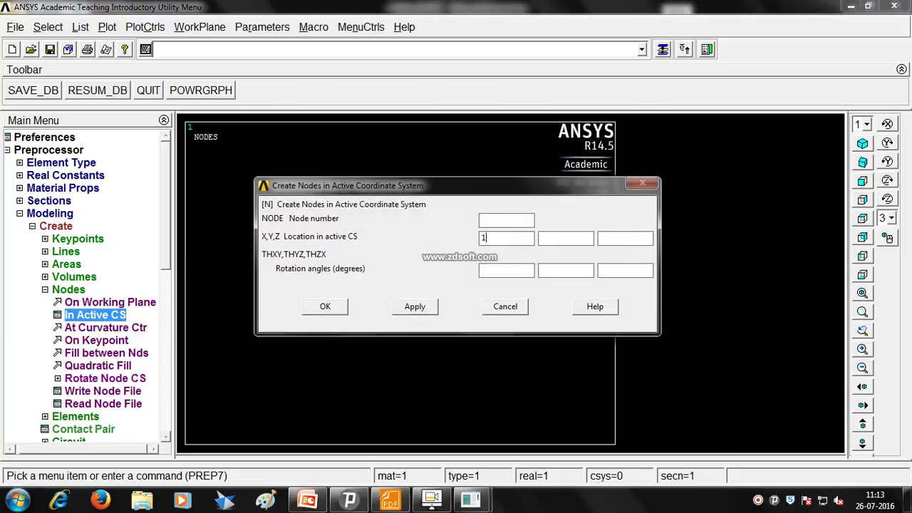
Create two more nodes in the active coordinate system at X = 187.5 and X = 375.
text(187.5)
click(414, 308)
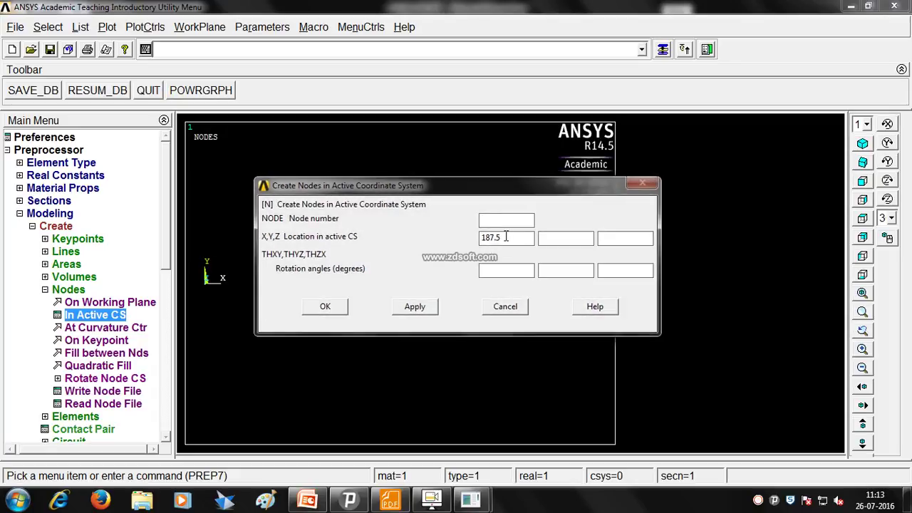
drag(506, 237, 442, 236)
text(375)
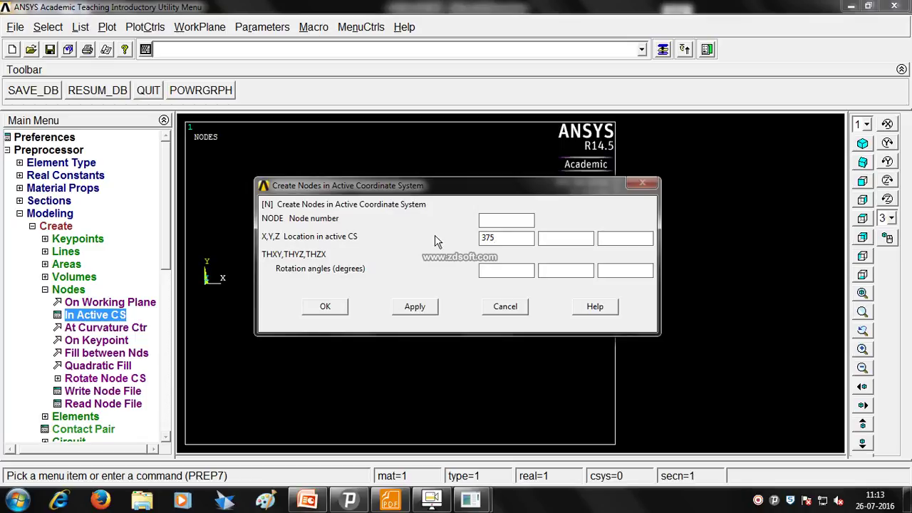
click(326, 307)
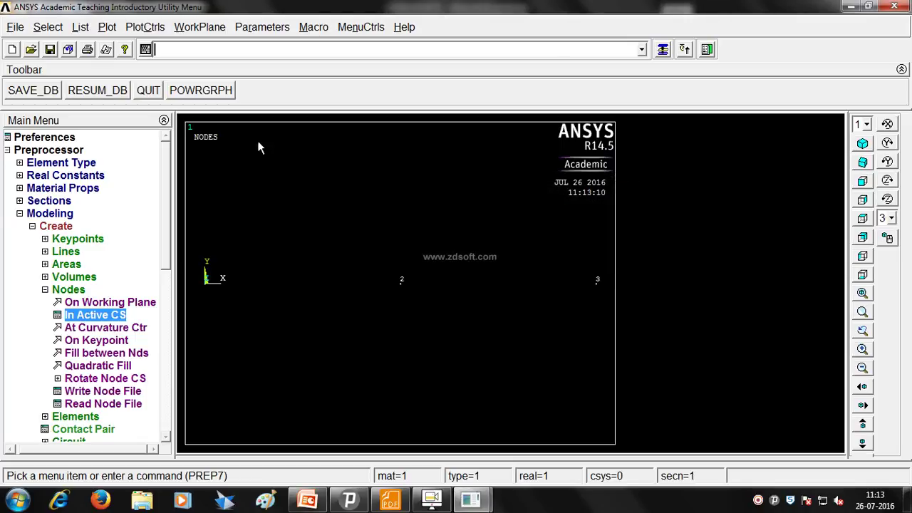
click(45, 291)
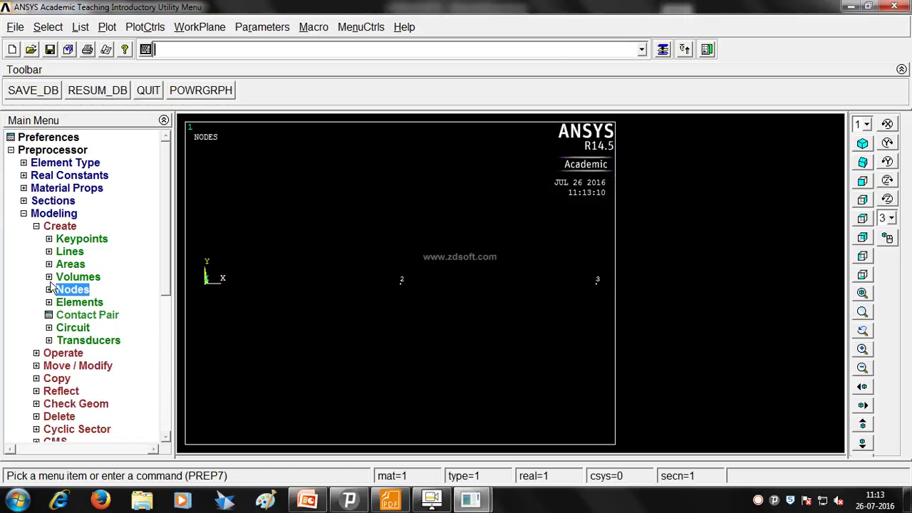
click(36, 227)
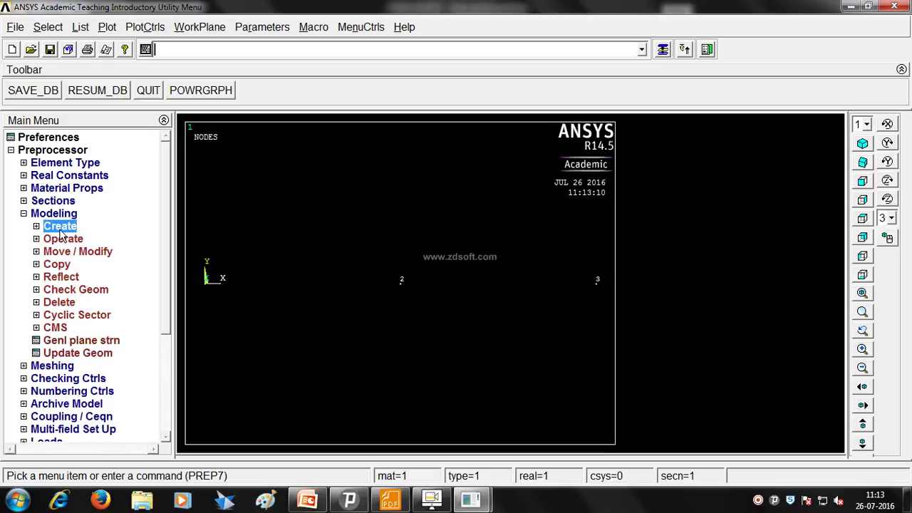
Set the element attributes to use real constant set 1.
click(37, 226)
click(79, 303)
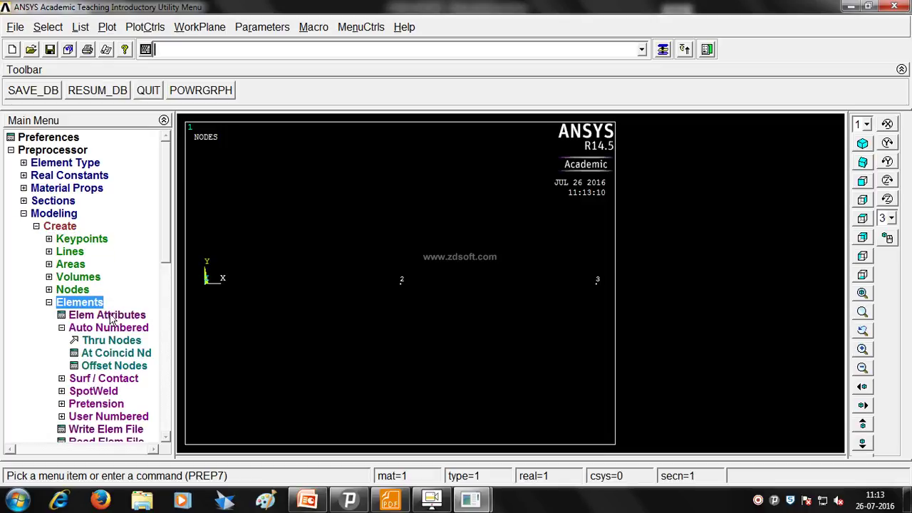
click(111, 316)
click(577, 203)
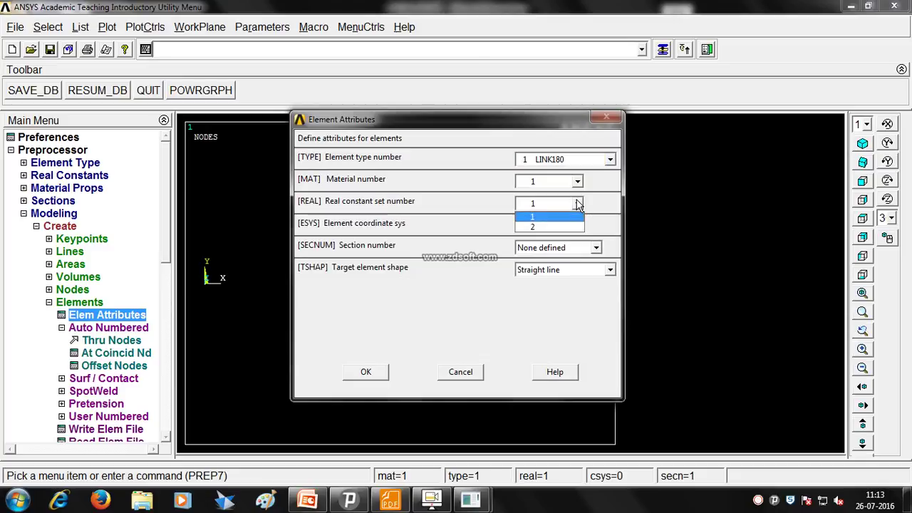
click(541, 216)
click(365, 373)
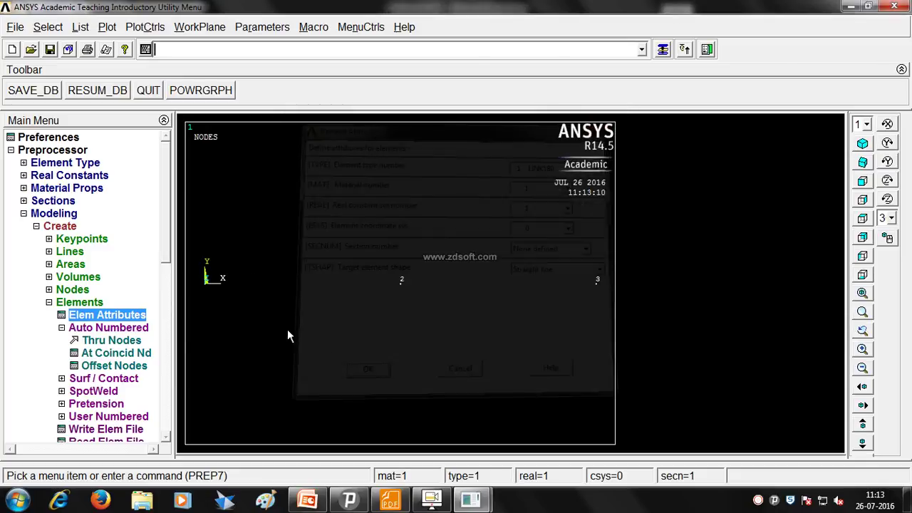
Create an auto-numbered element through nodes 1 and 2.
click(122, 340)
click(206, 302)
click(430, 307)
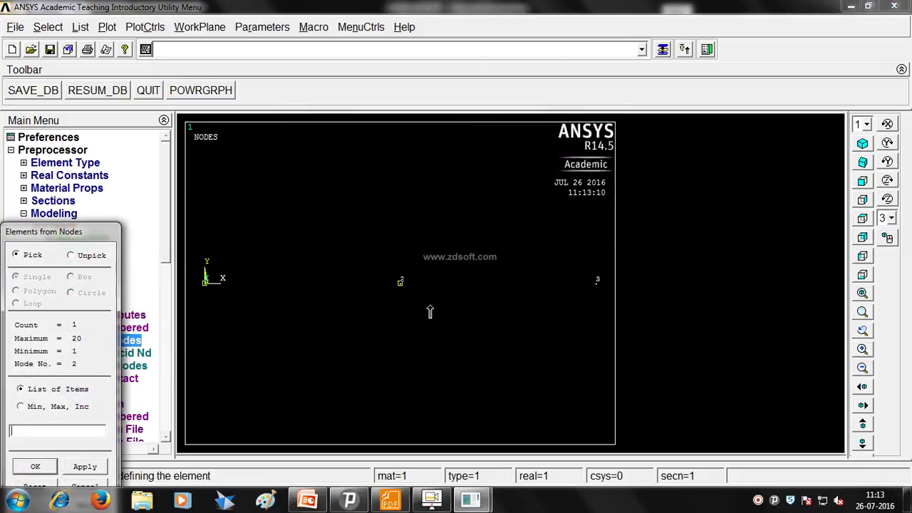
click(47, 467)
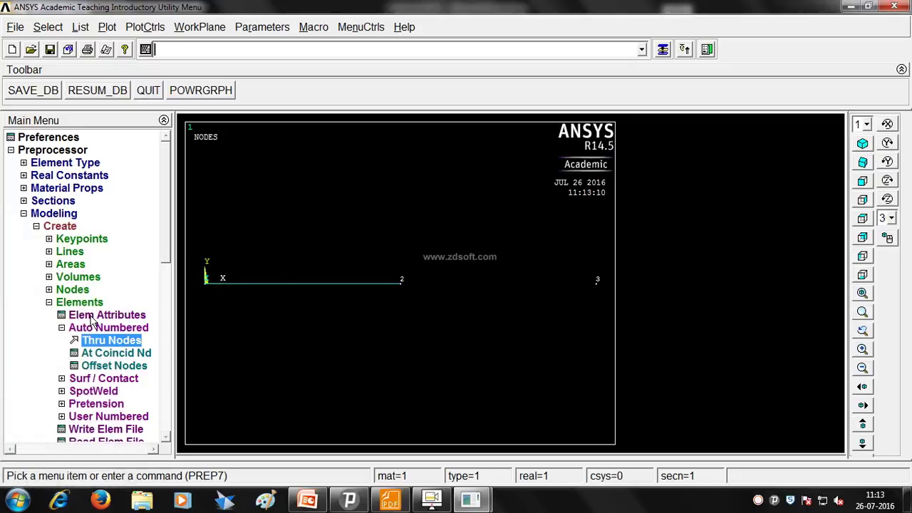
Switch the element attributes to real constant set 2.
click(95, 321)
click(578, 205)
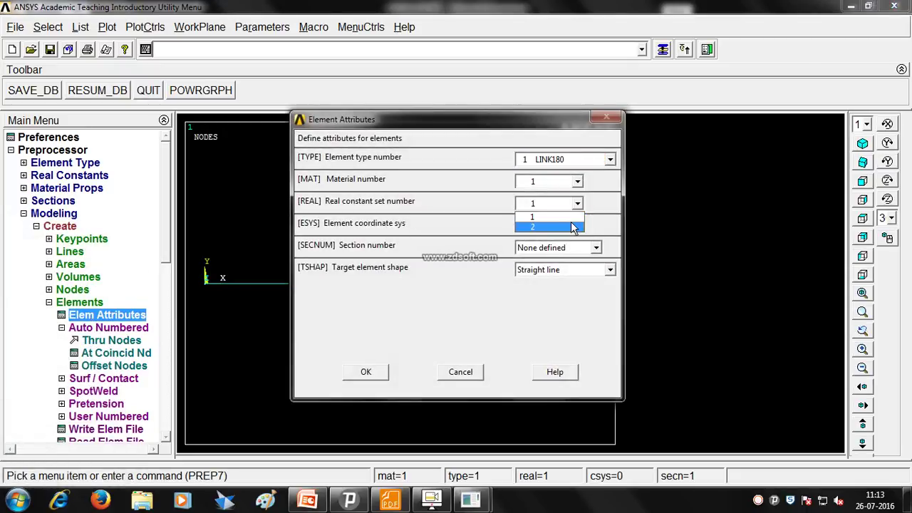
click(571, 227)
click(365, 371)
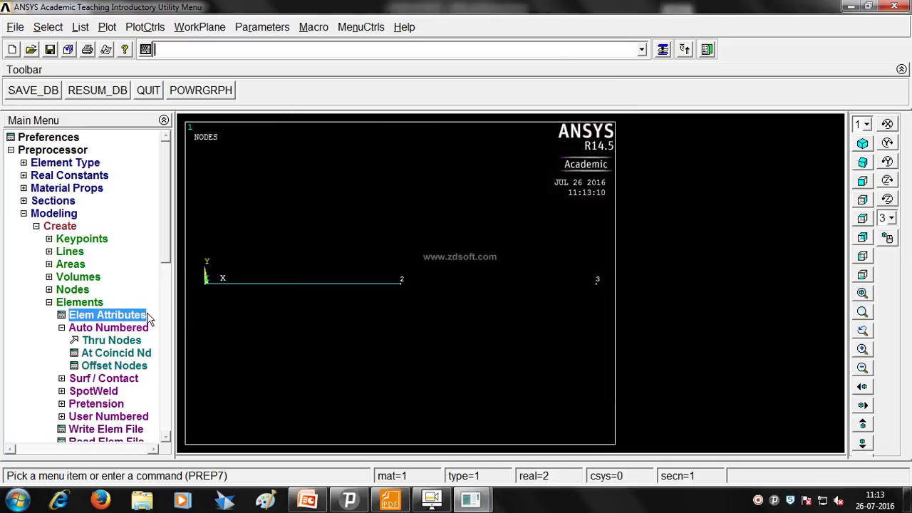
Create an auto-numbered element through nodes 2 and 3.
click(104, 341)
click(407, 313)
click(568, 328)
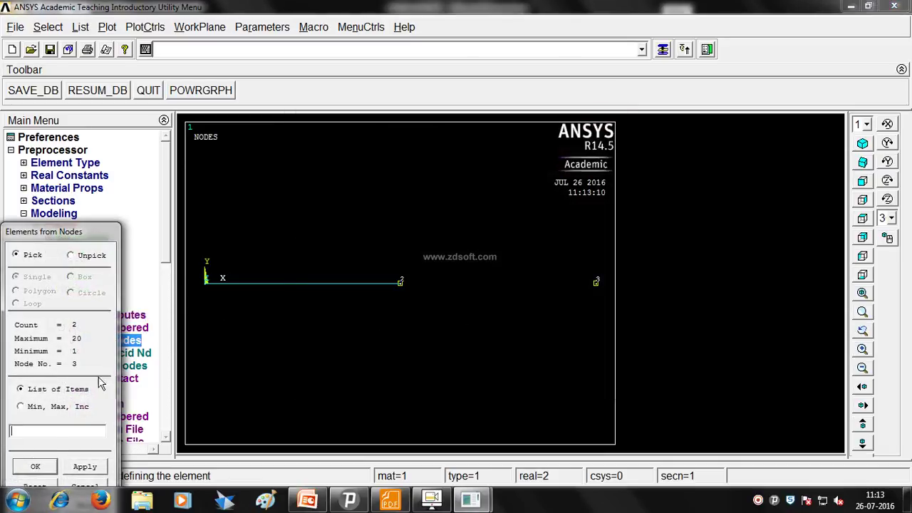
click(35, 466)
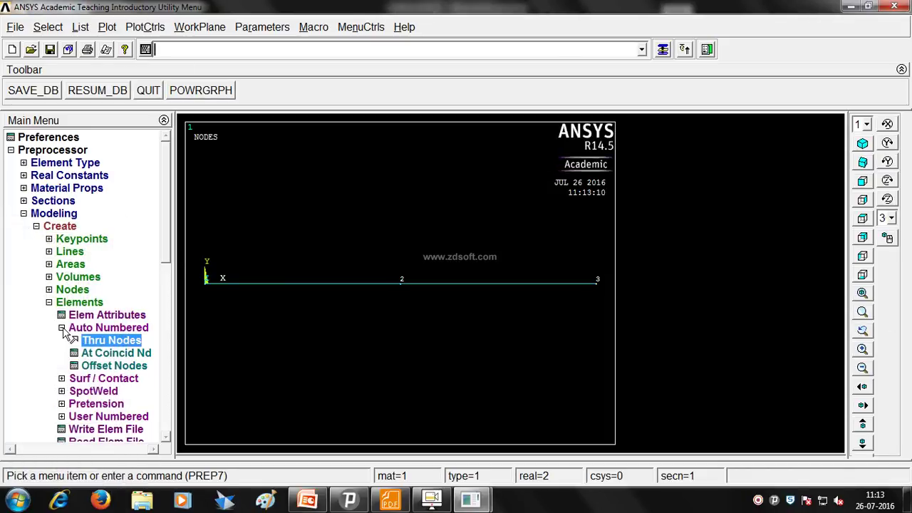
click(61, 328)
click(48, 302)
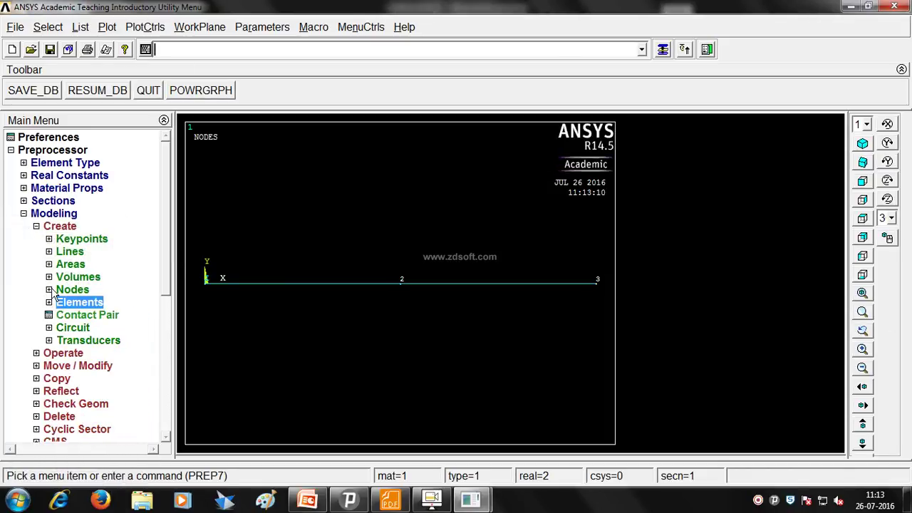
click(36, 226)
click(24, 213)
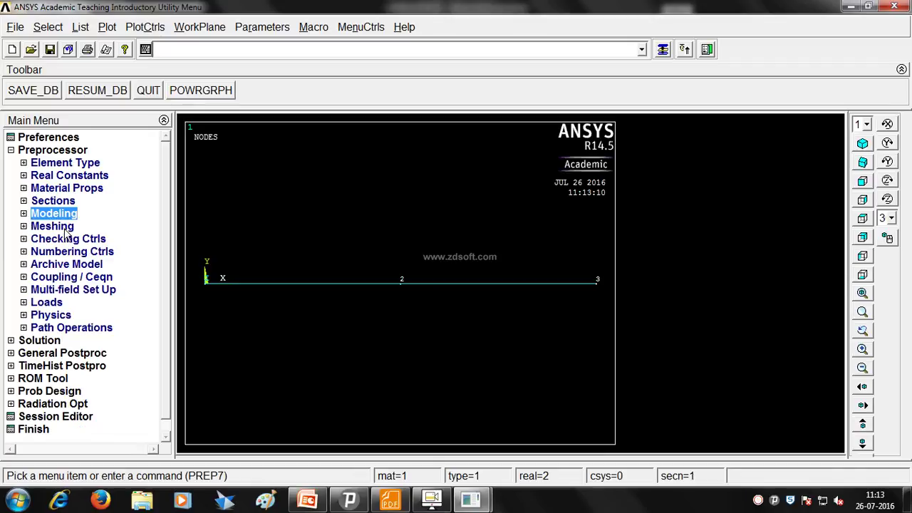
Apply a structural displacement constraint on node 1 at the origin, fixing All DOF.
click(61, 303)
click(74, 329)
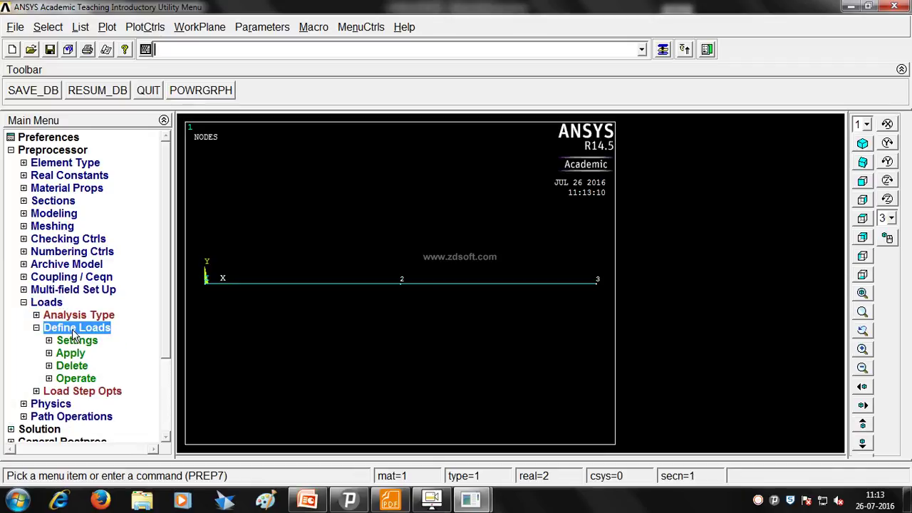
click(71, 353)
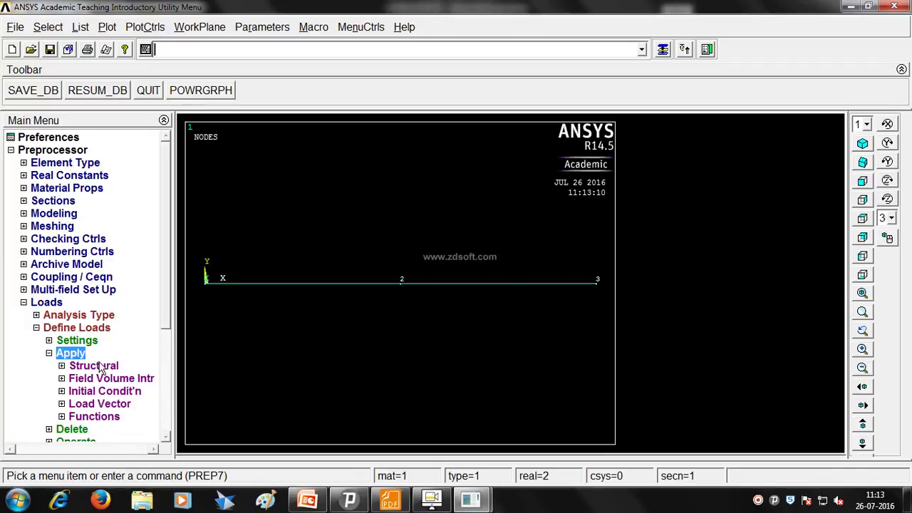
click(97, 367)
drag(167, 297, 173, 335)
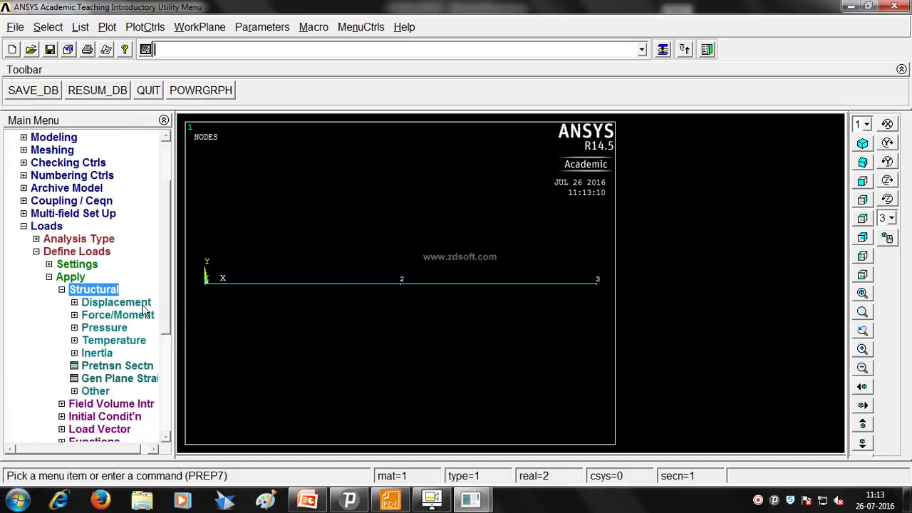
click(142, 308)
click(68, 353)
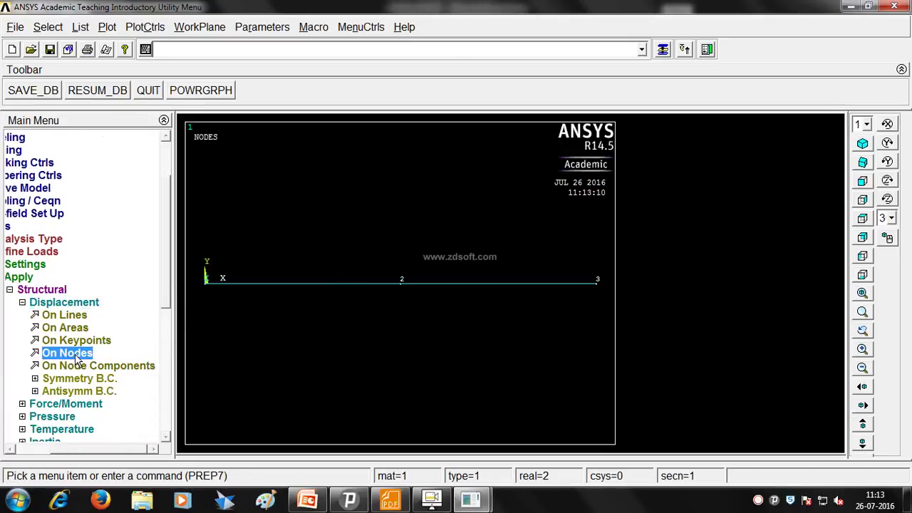
click(205, 281)
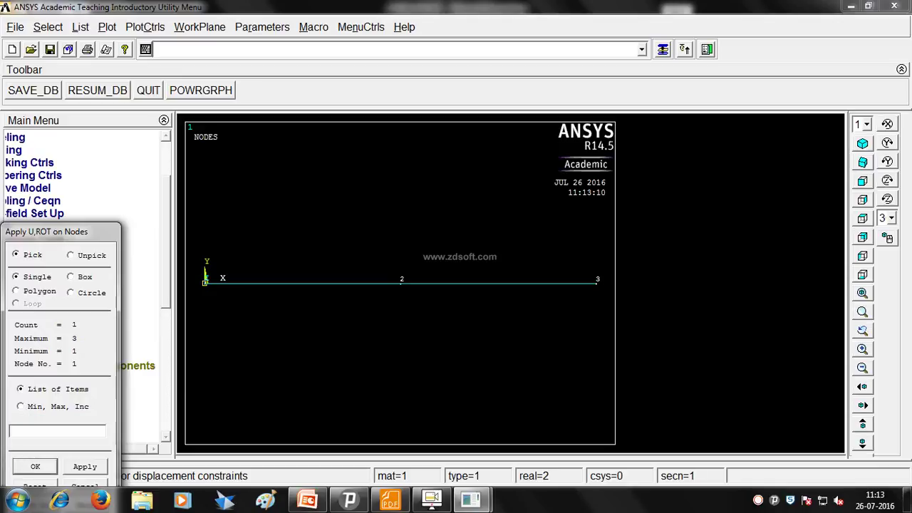
click(35, 467)
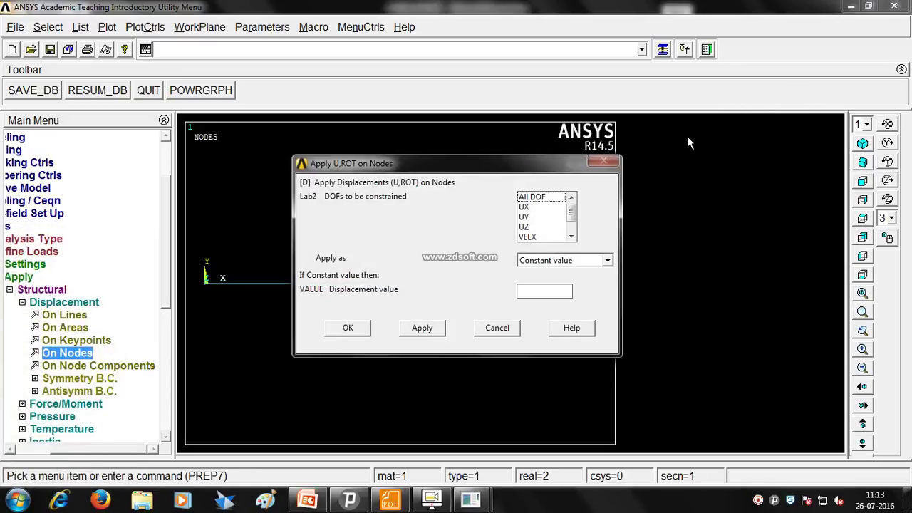
click(550, 198)
click(348, 328)
click(22, 302)
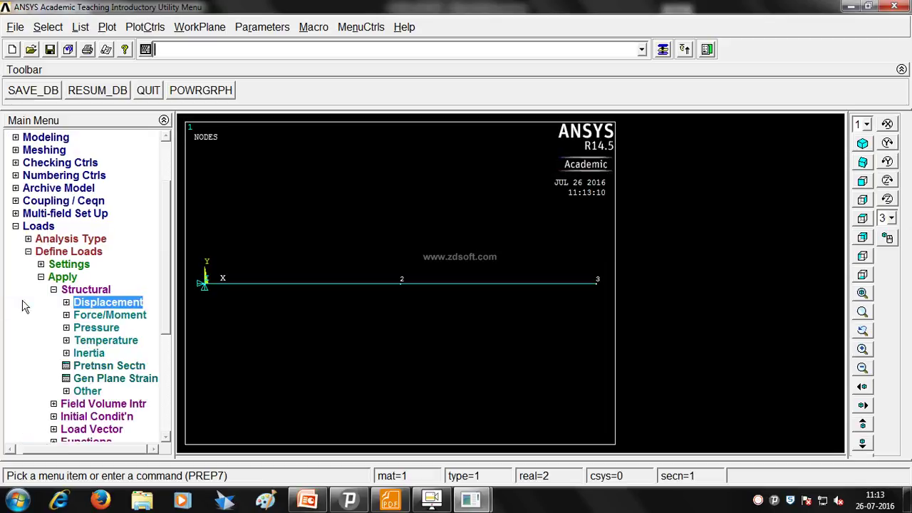
Apply a constant FX force of 1000 on node 3 and plot the elements.
click(100, 316)
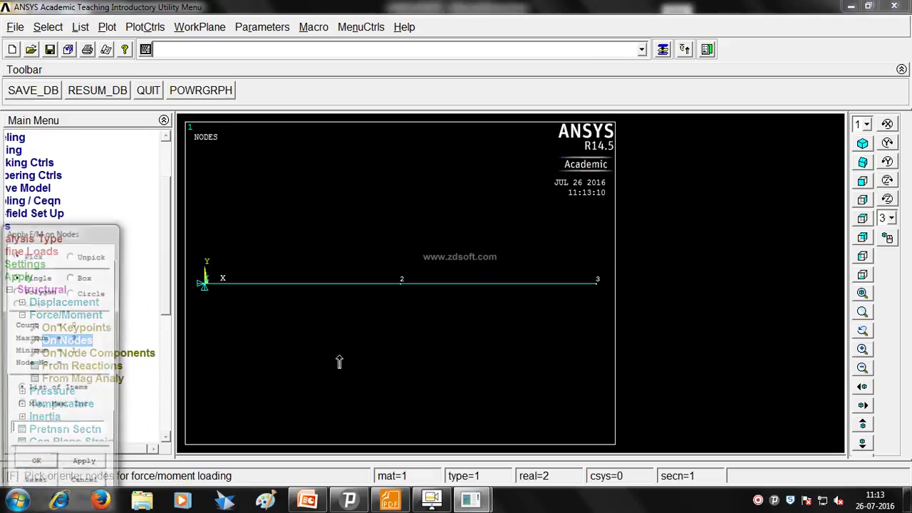
click(74, 340)
click(593, 293)
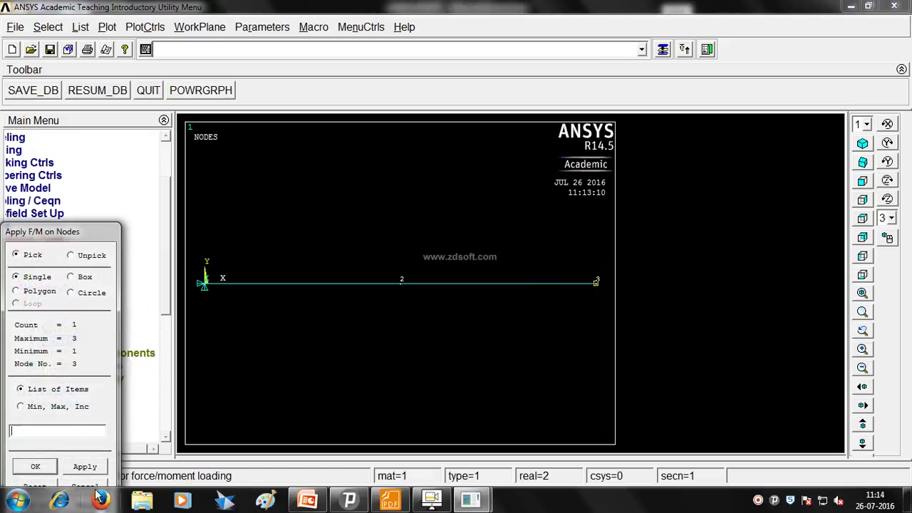
click(35, 466)
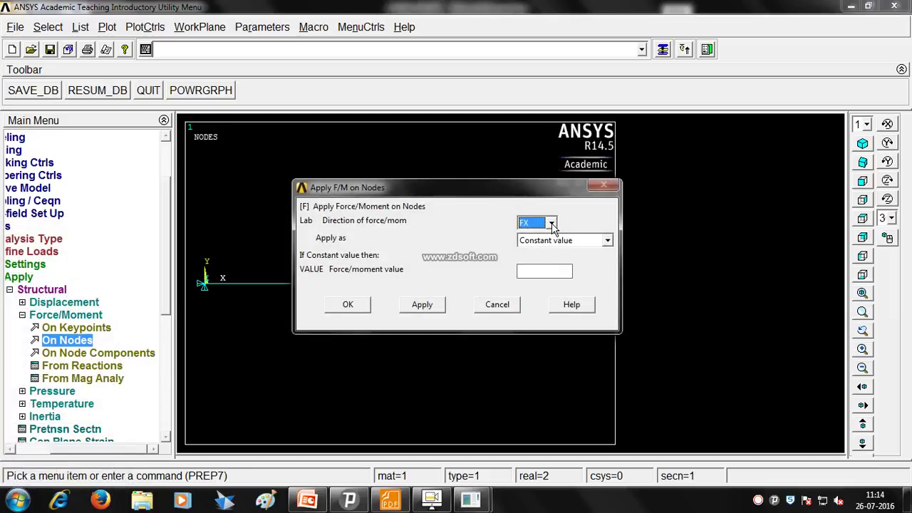
click(531, 272)
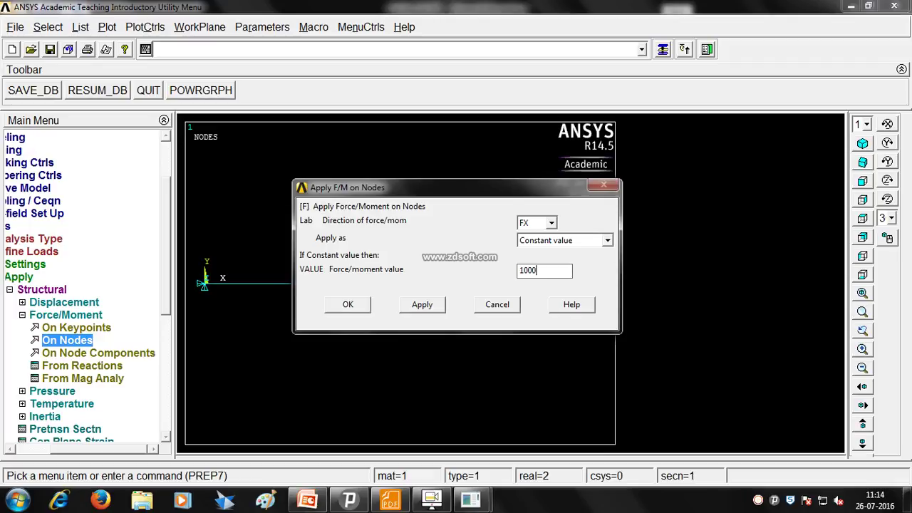
click(348, 304)
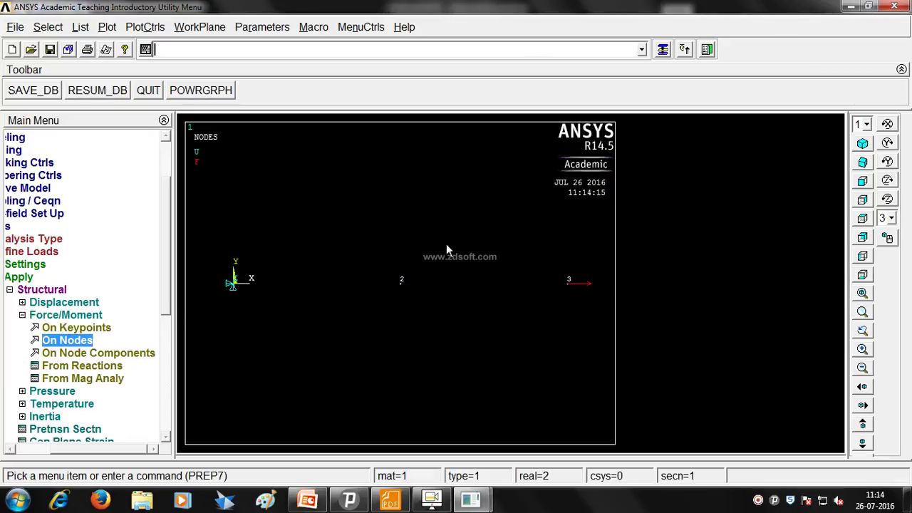
click(107, 27)
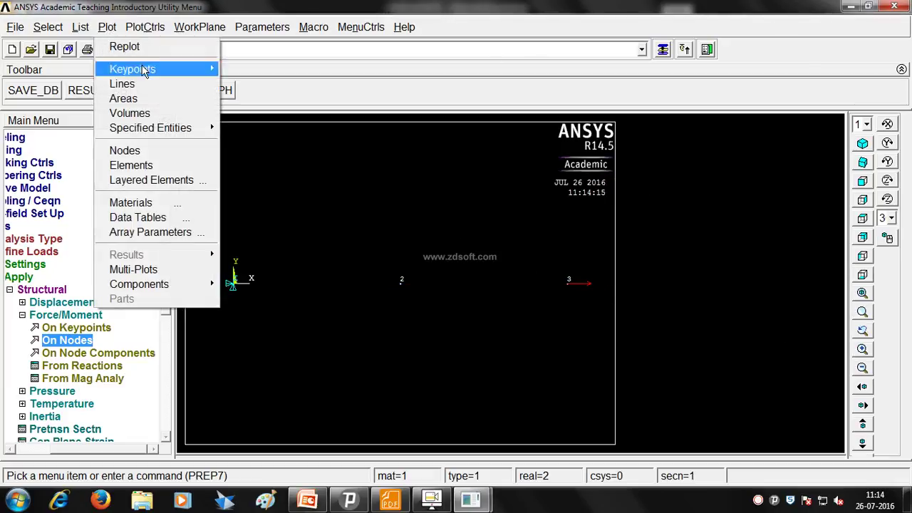
click(131, 165)
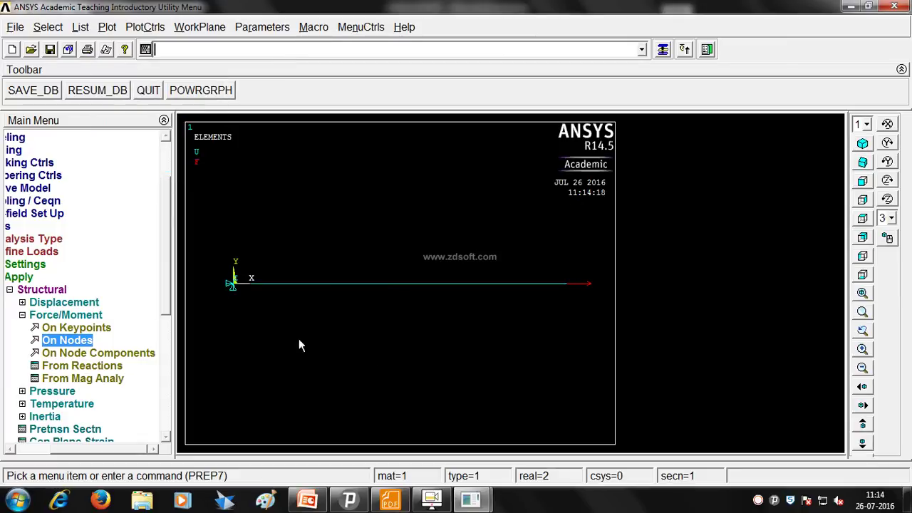
Solve the current load step and close the solution status listing.
click(22, 316)
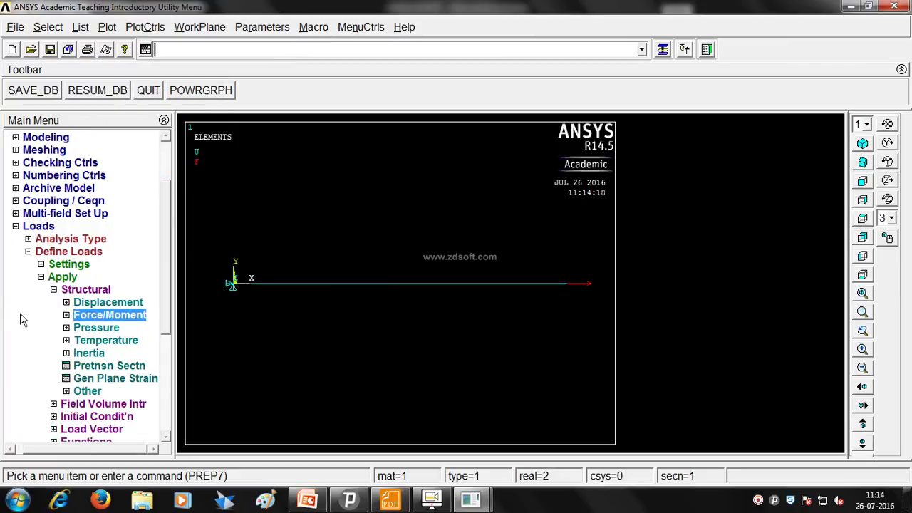
click(59, 289)
click(49, 276)
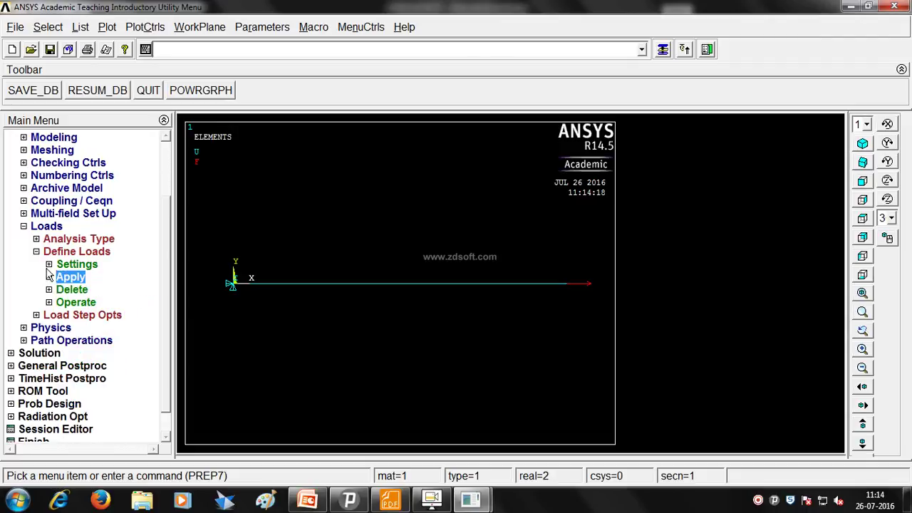
click(35, 252)
click(24, 249)
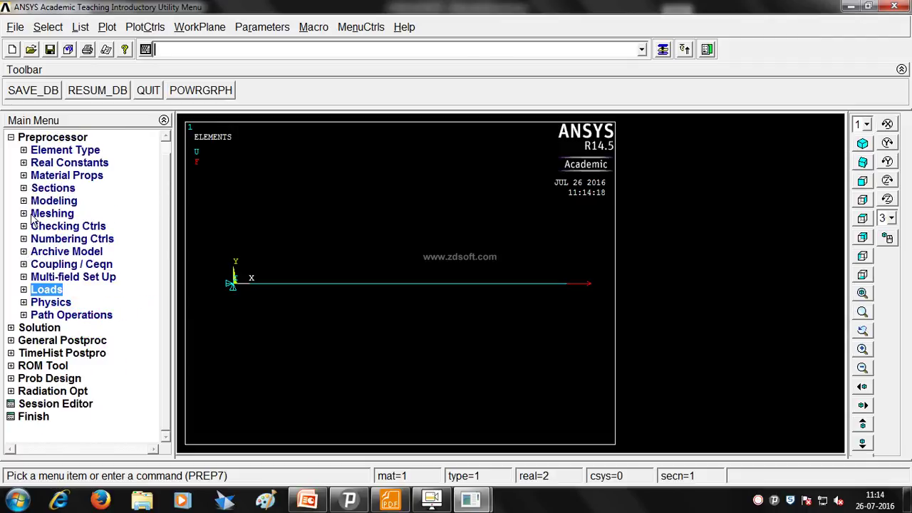
click(16, 138)
click(54, 165)
click(46, 239)
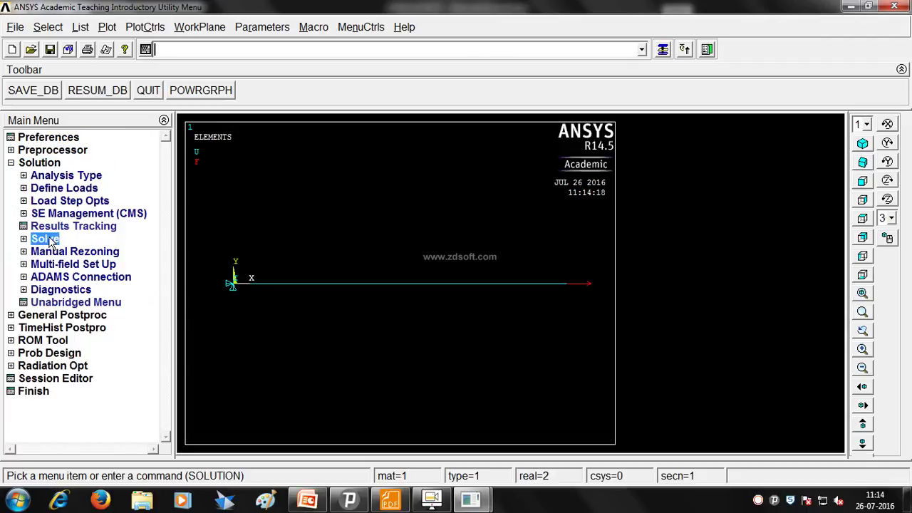
click(68, 252)
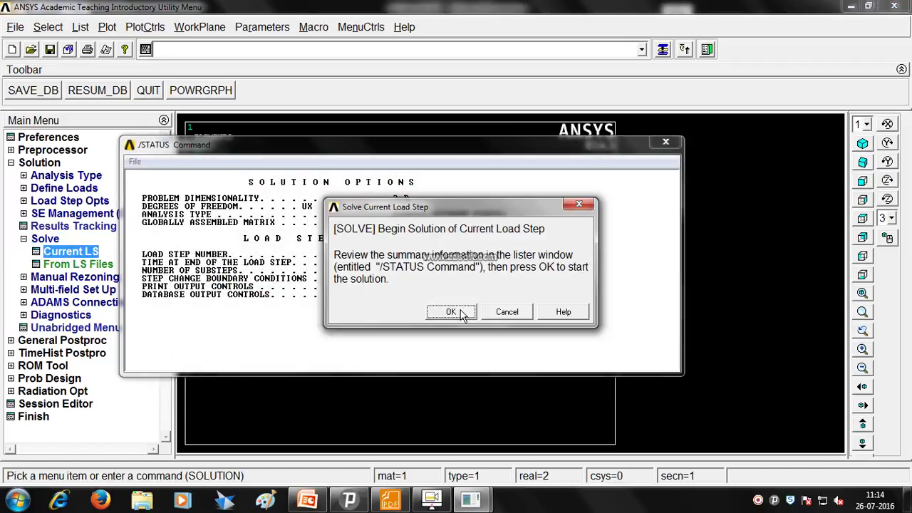
click(460, 314)
click(207, 100)
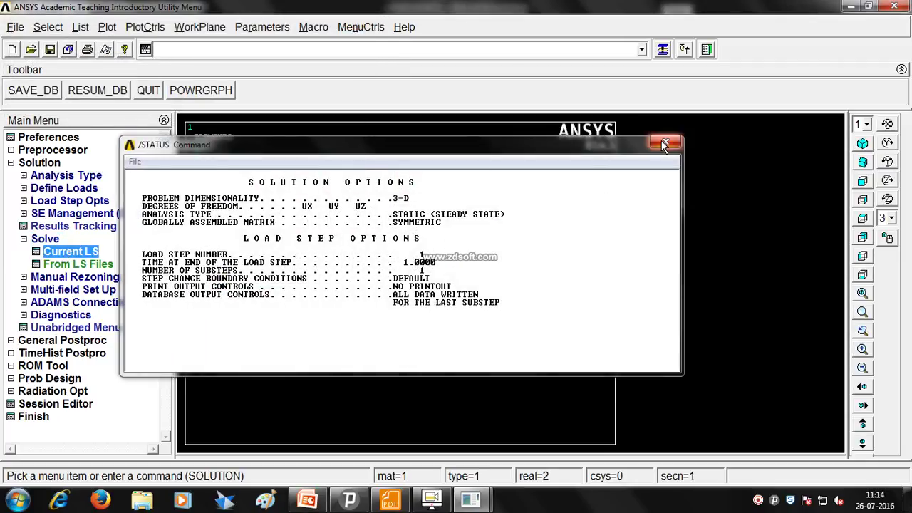
click(663, 141)
Plot the deformed shape with the undeformed shape, and contour the nodal displacement vector sum on the deformed shape only.
click(11, 164)
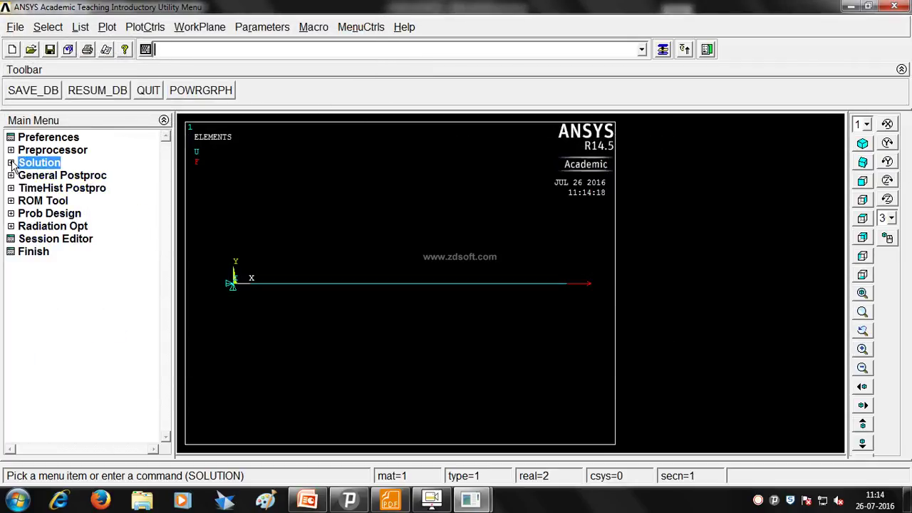
click(57, 176)
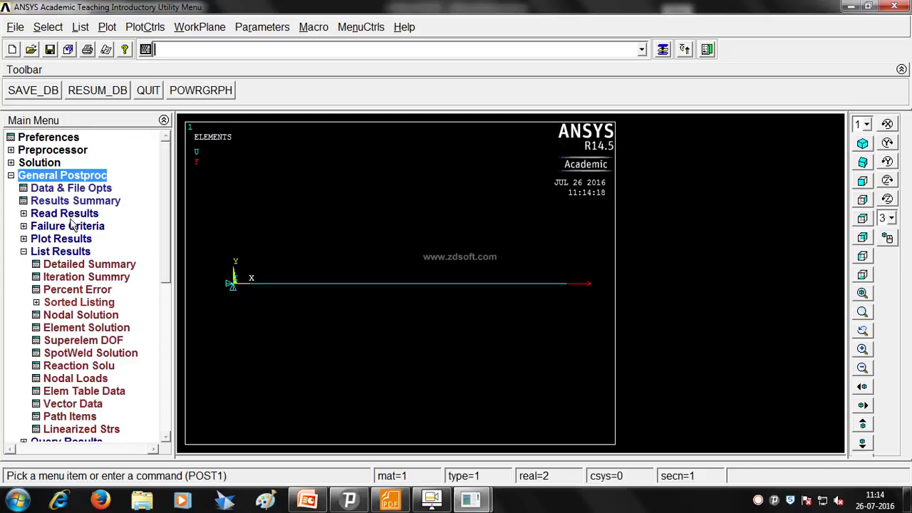
click(71, 241)
click(78, 253)
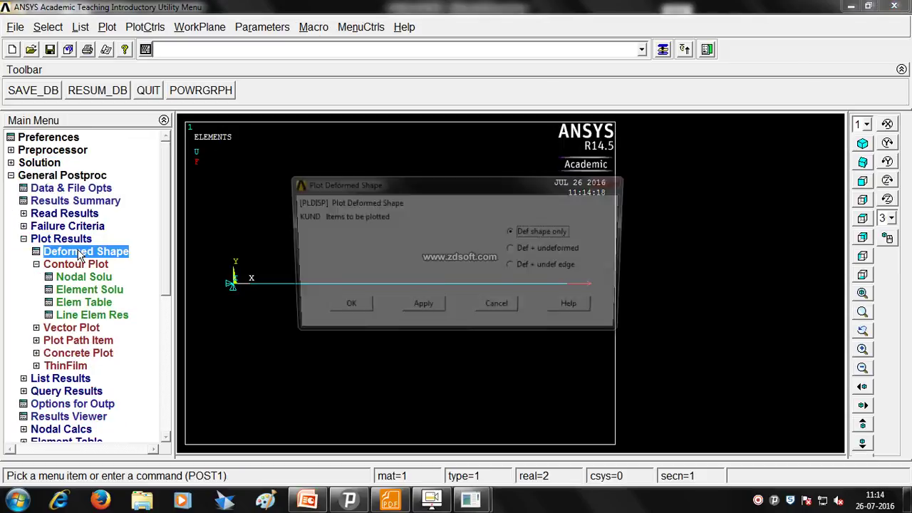
click(580, 249)
click(341, 308)
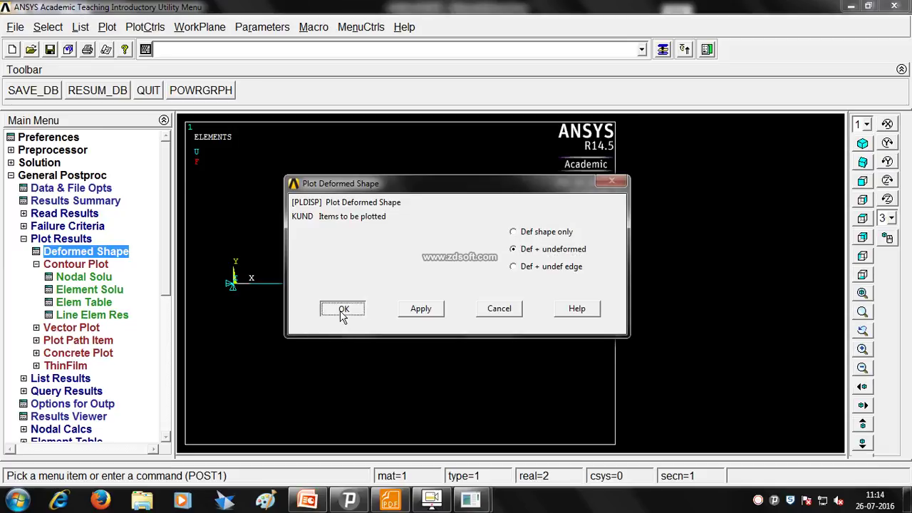
click(100, 279)
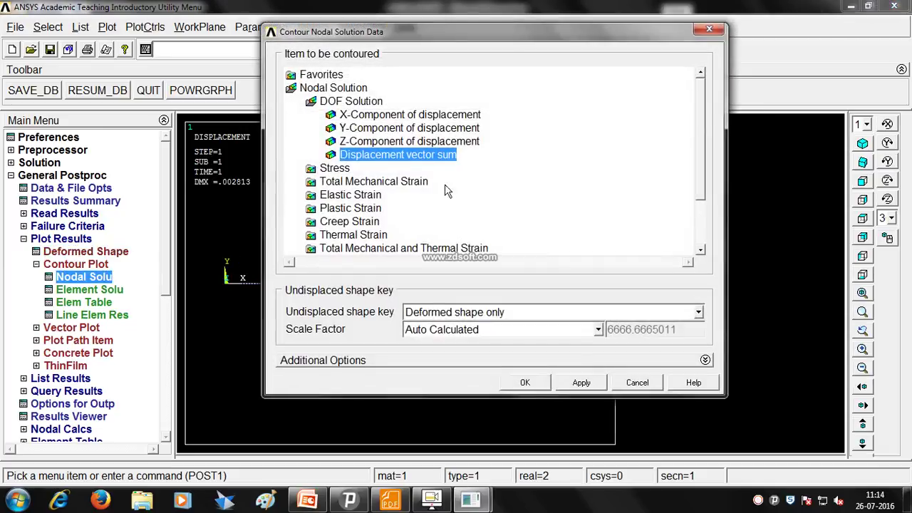
click(532, 382)
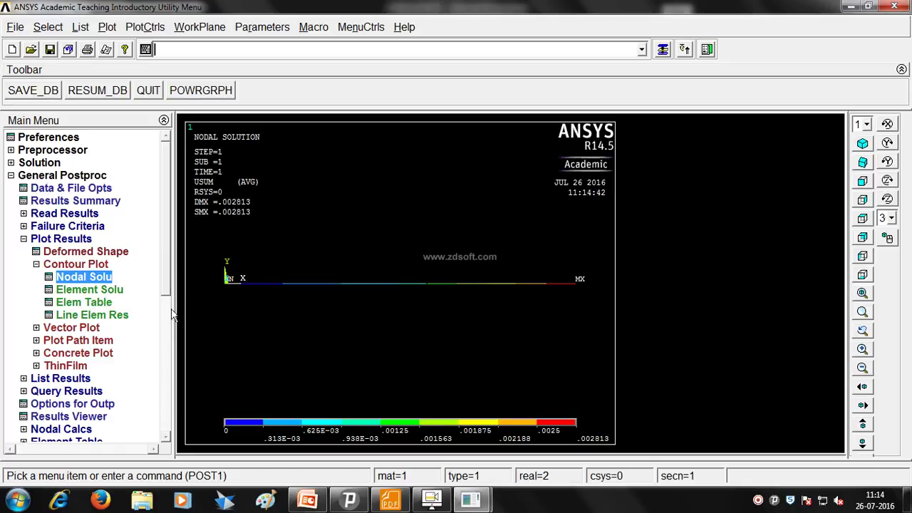
Define an element table item by sequence number using LS, 1.
drag(166, 288, 168, 360)
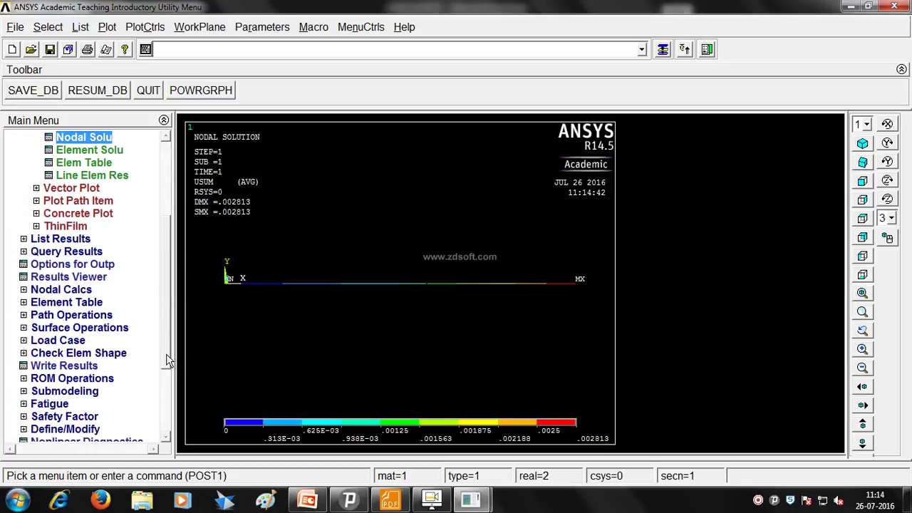
click(61, 305)
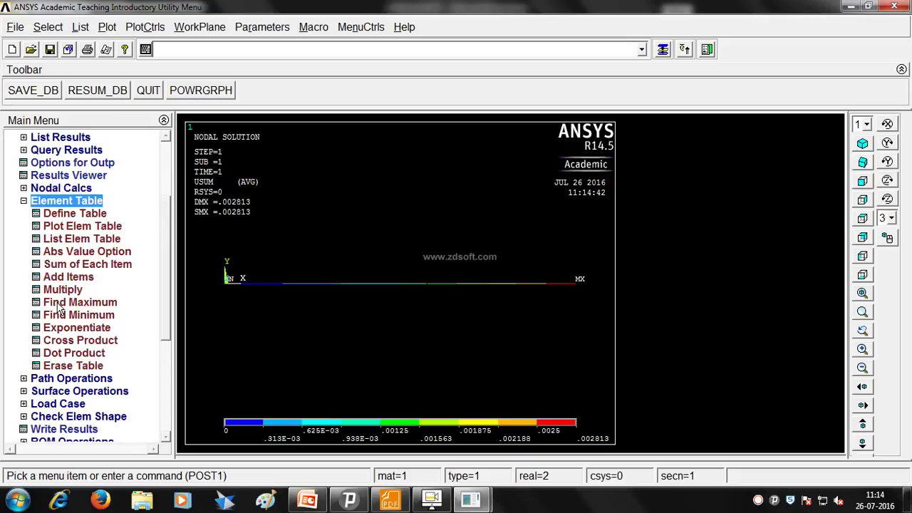
click(88, 214)
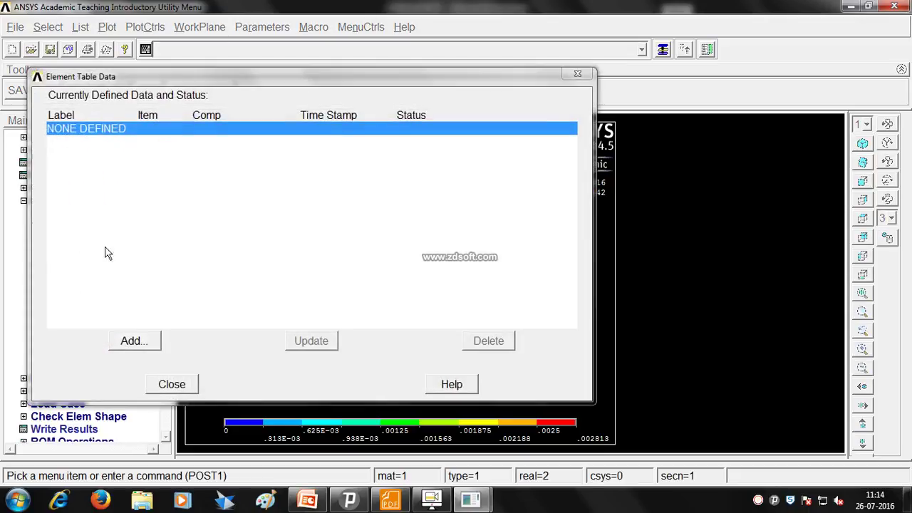
click(143, 341)
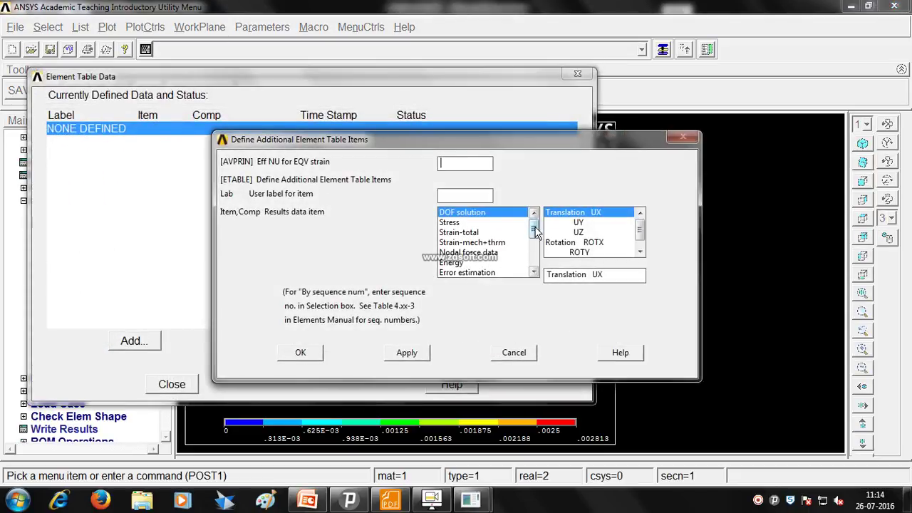
drag(536, 233, 536, 260)
click(521, 273)
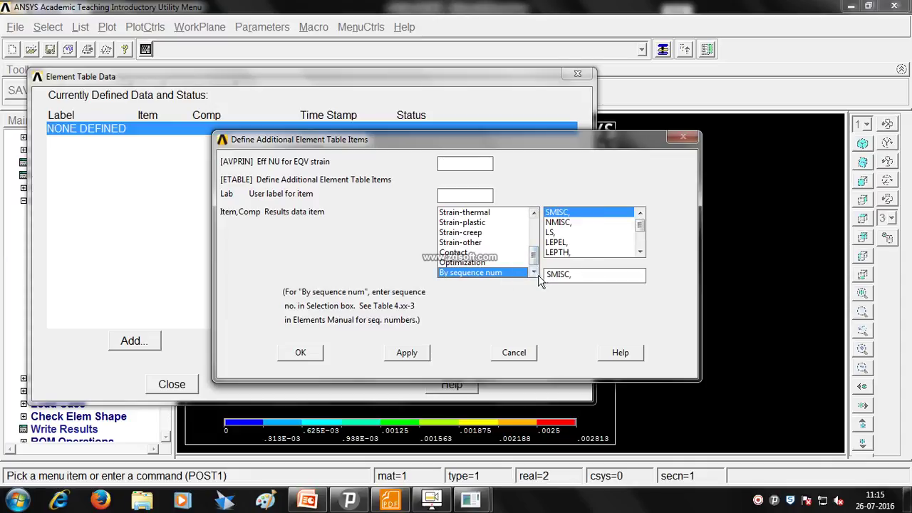
click(551, 233)
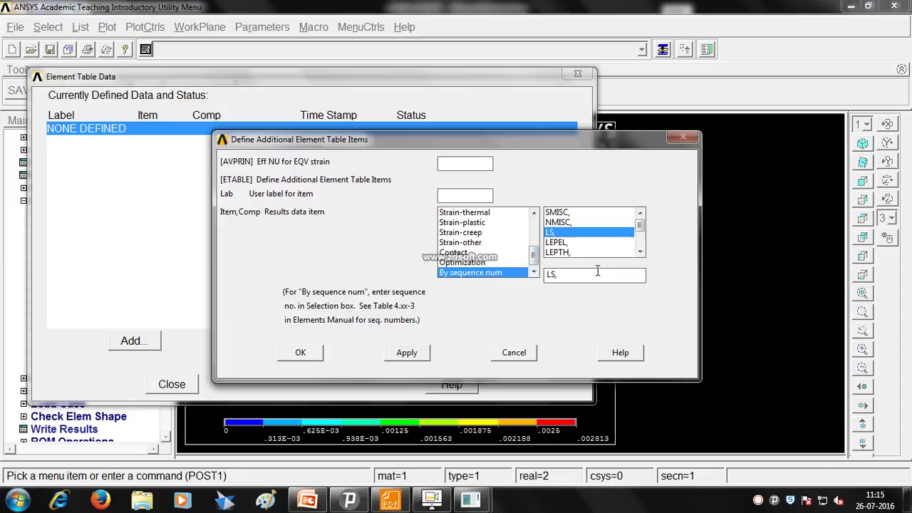
click(301, 352)
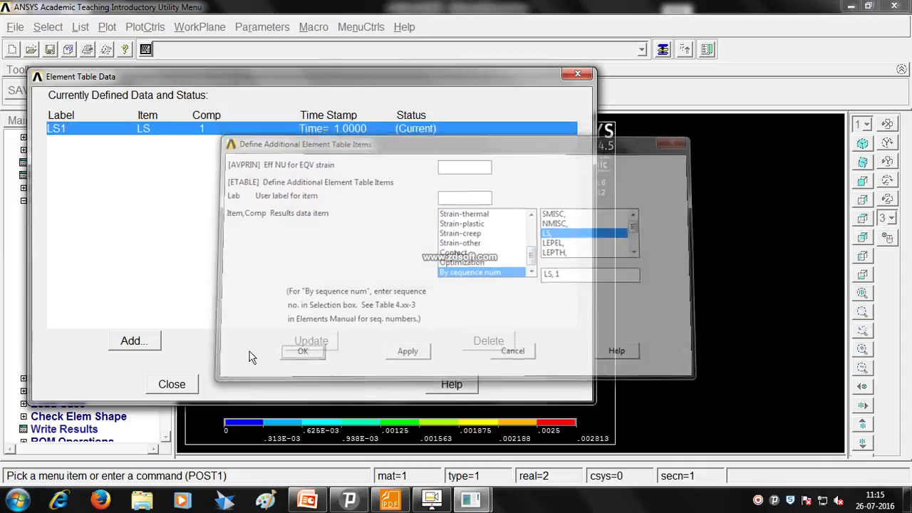
click(172, 384)
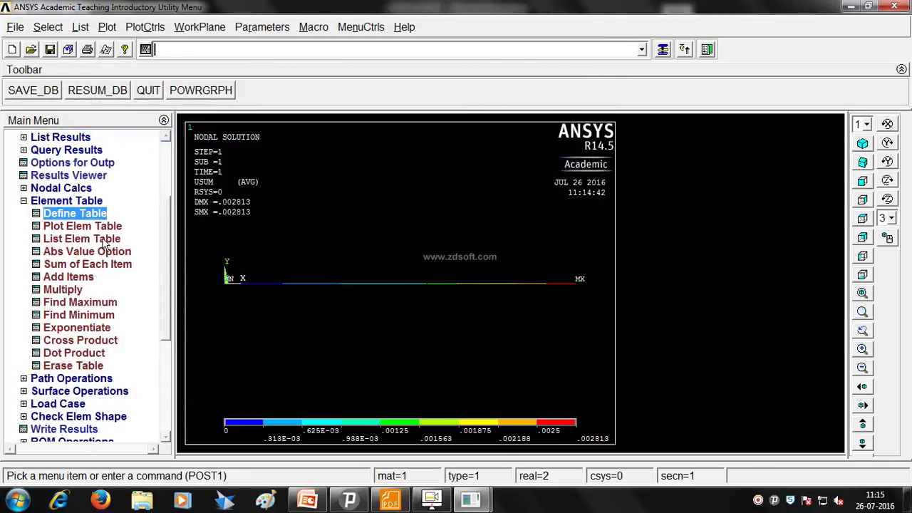
List the LS1 element table data and place the listing clear of the model plot.
click(103, 243)
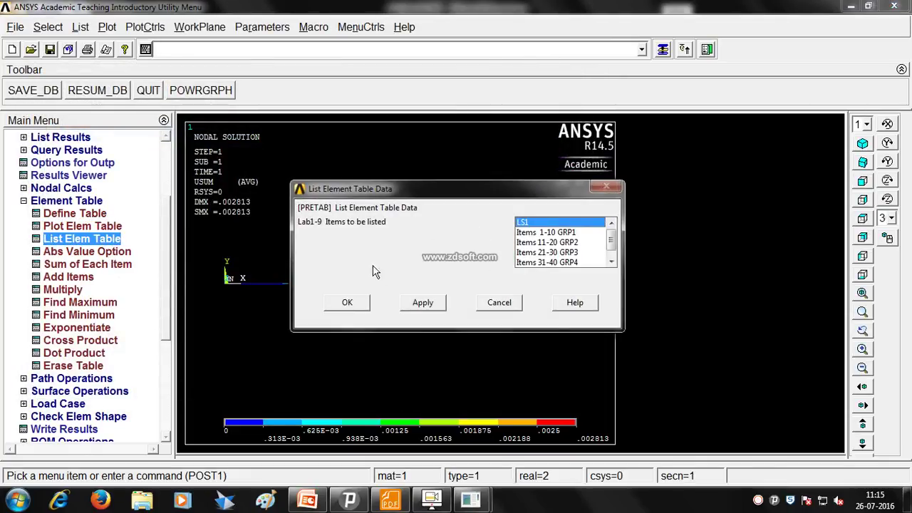
click(347, 303)
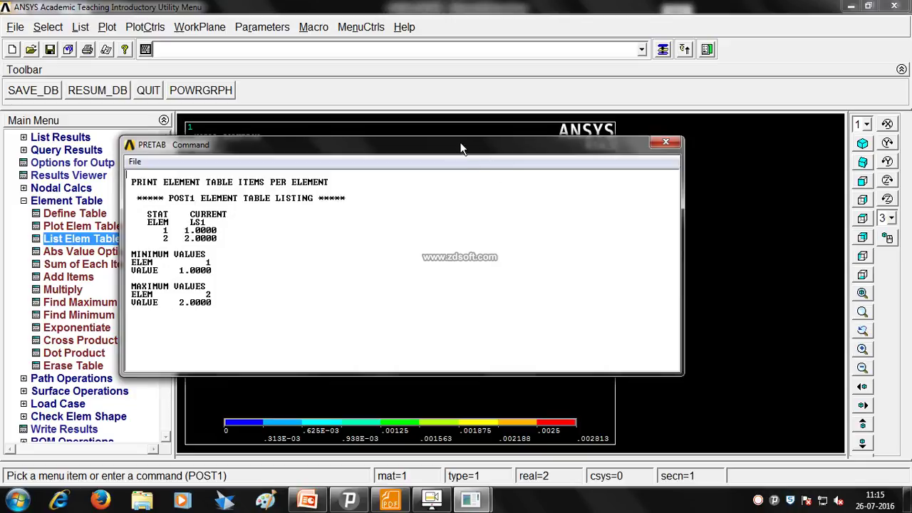
drag(460, 148, 910, 30)
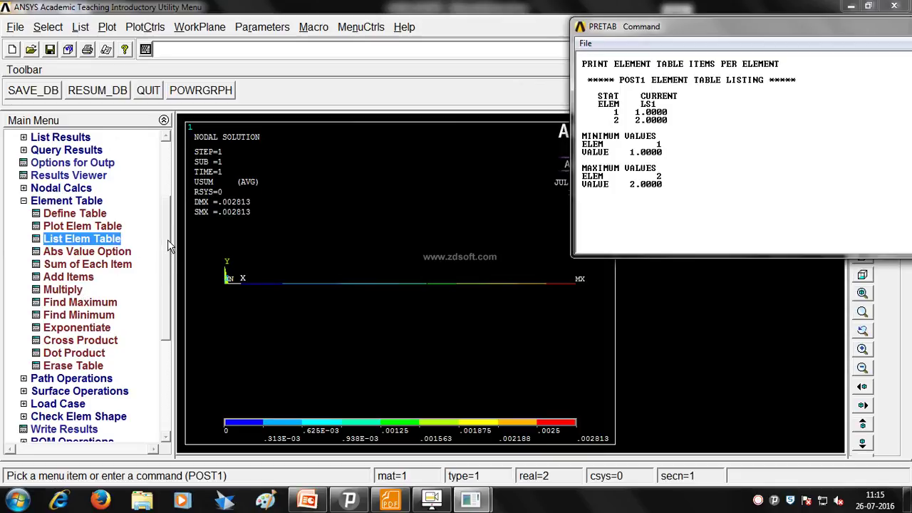
List the FY reaction solution and close the listing.
drag(167, 239, 173, 223)
click(79, 190)
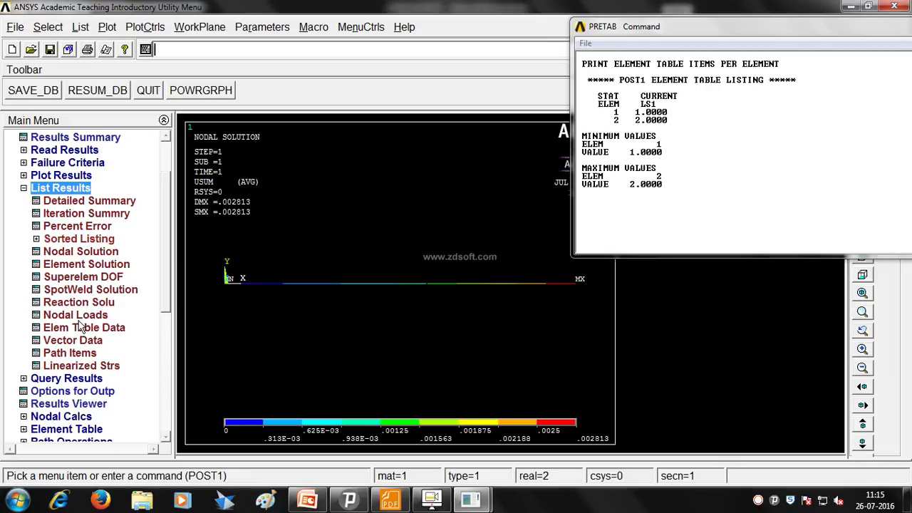
click(86, 303)
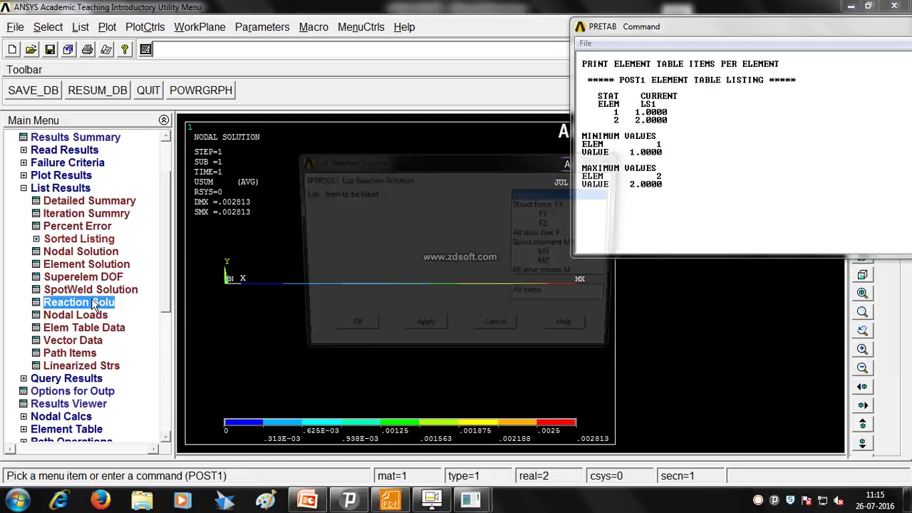
click(552, 214)
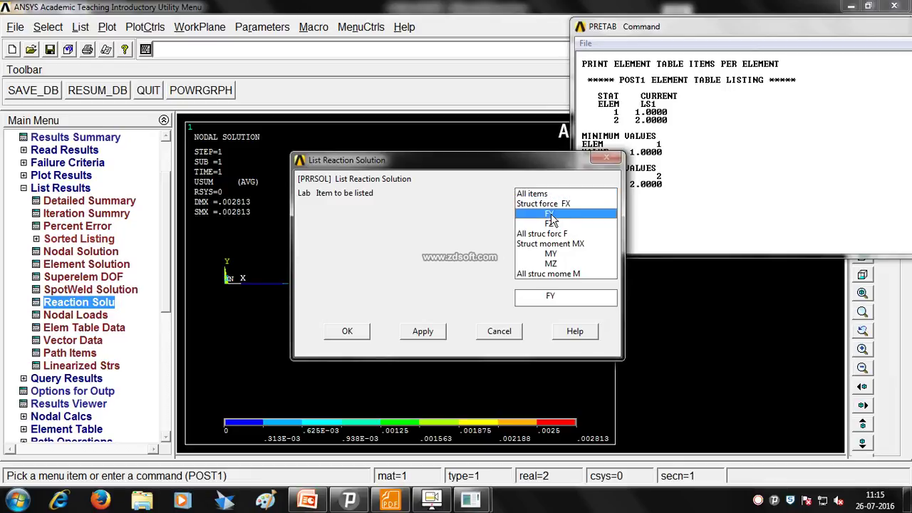
click(348, 338)
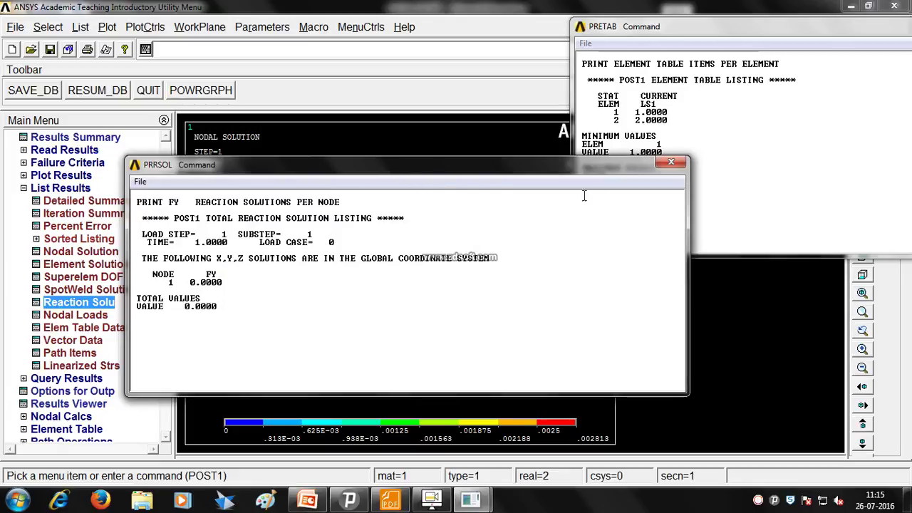
click(671, 162)
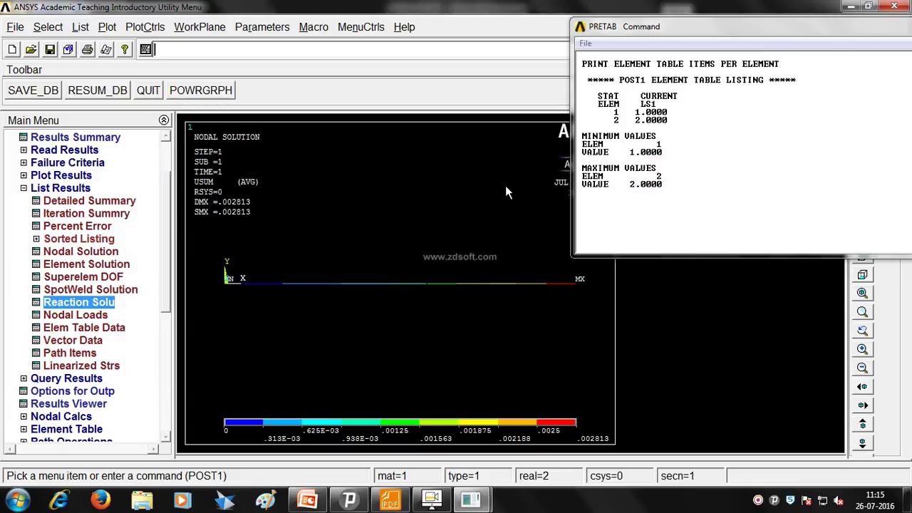
List the reaction solution for all items and place the listing below the element table listing.
click(82, 306)
click(545, 194)
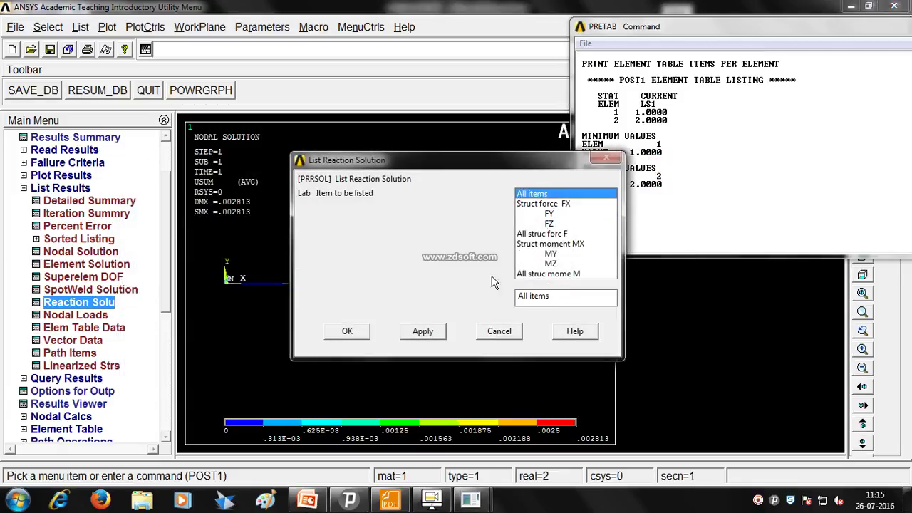
click(360, 333)
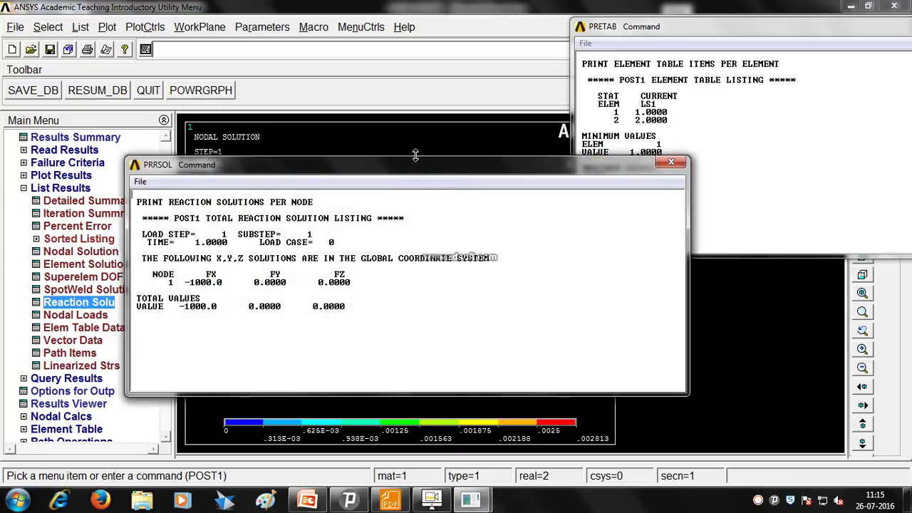
drag(412, 167, 869, 211)
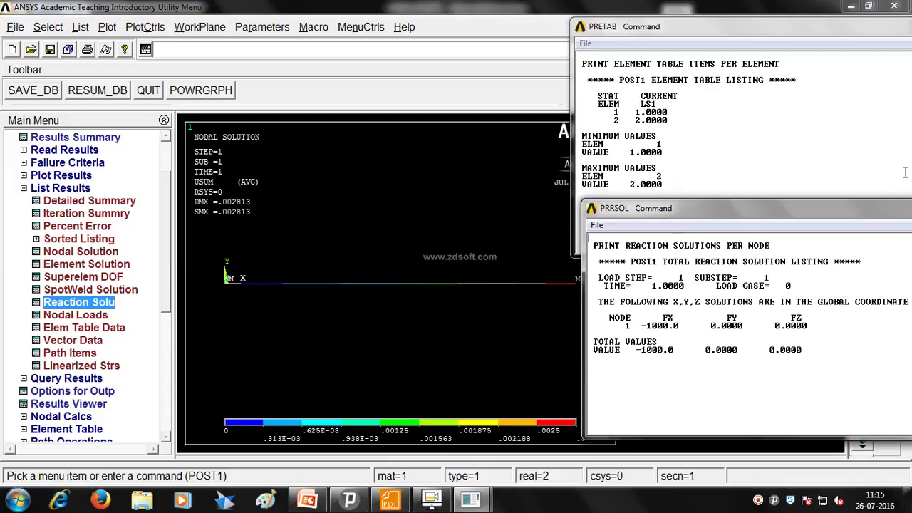